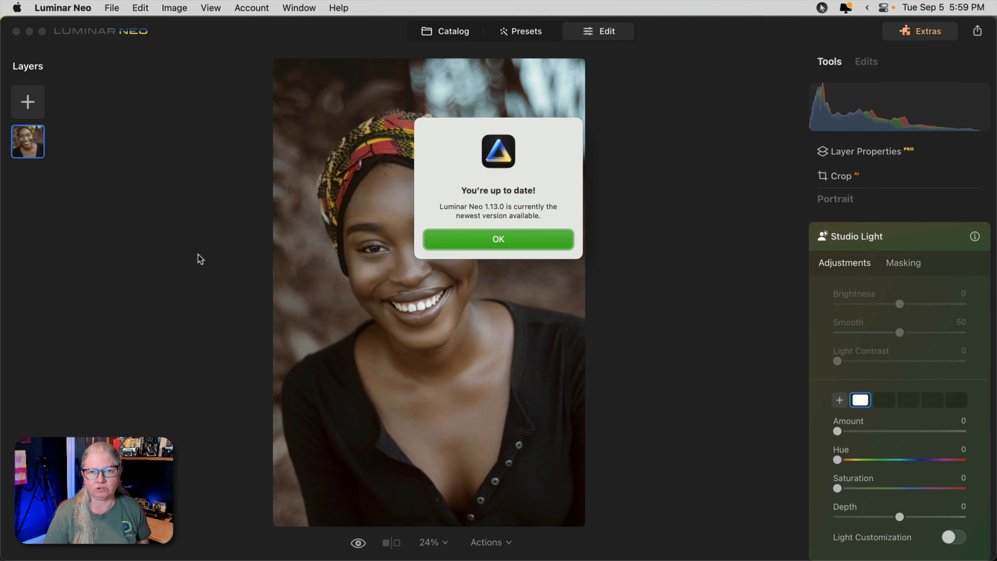
Step: Set the Studio Light amount to 31 and move the light around the woman's shoulder and face
{"action": "key", "text": "Return"}
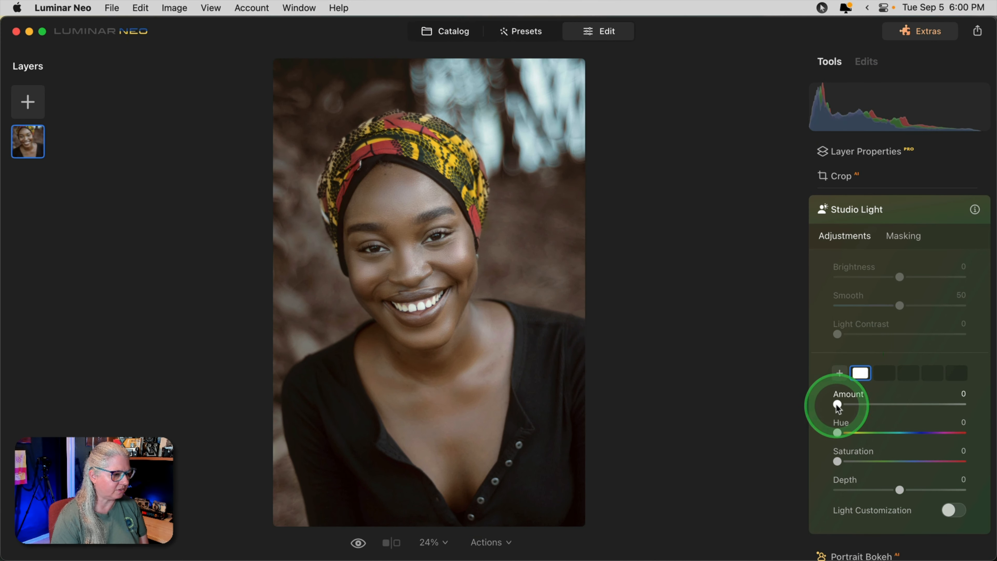
{"action": "left_click_drag", "start_coordinate": [837, 404], "coordinate": [874, 404]}
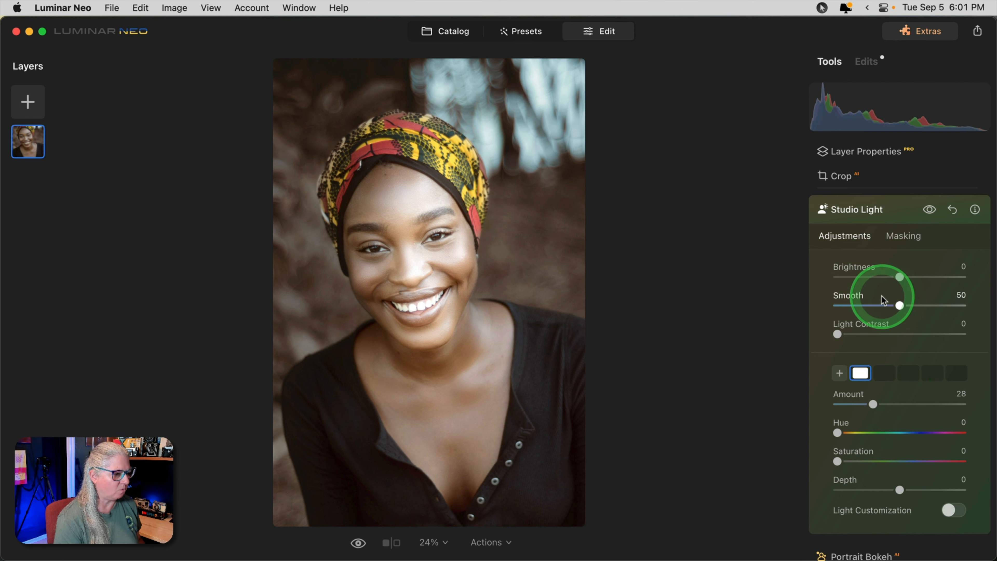
{"action": "mouse_move", "coordinate": [872, 404]}
{"action": "left_mouse_down"}
{"action": "mouse_move", "coordinate": [965, 403]}
{"action": "mouse_move", "coordinate": [812, 401]}
{"action": "mouse_move", "coordinate": [876, 403]}
{"action": "left_mouse_up"}
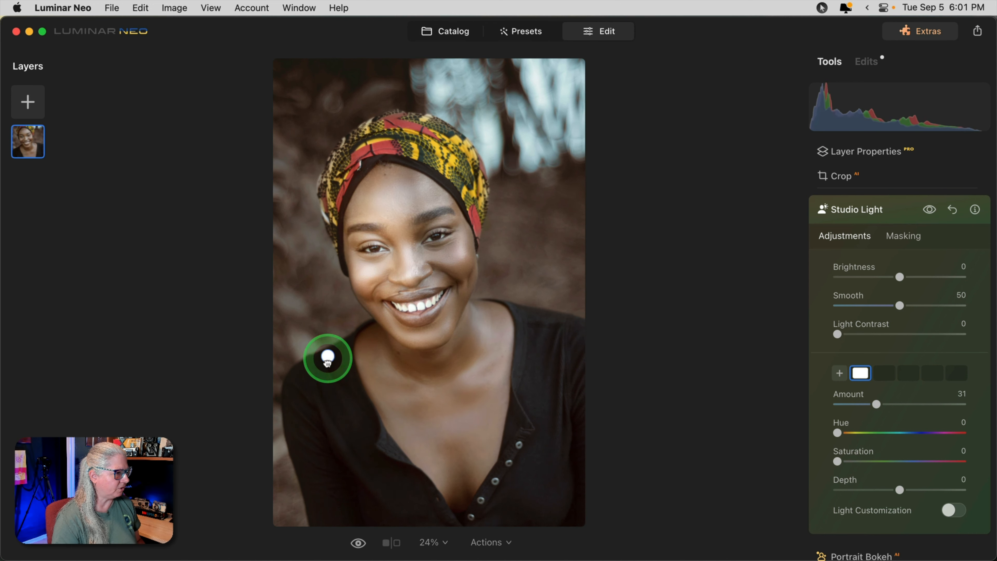
{"action": "left_click_drag", "start_coordinate": [295, 369], "coordinate": [452, 257]}
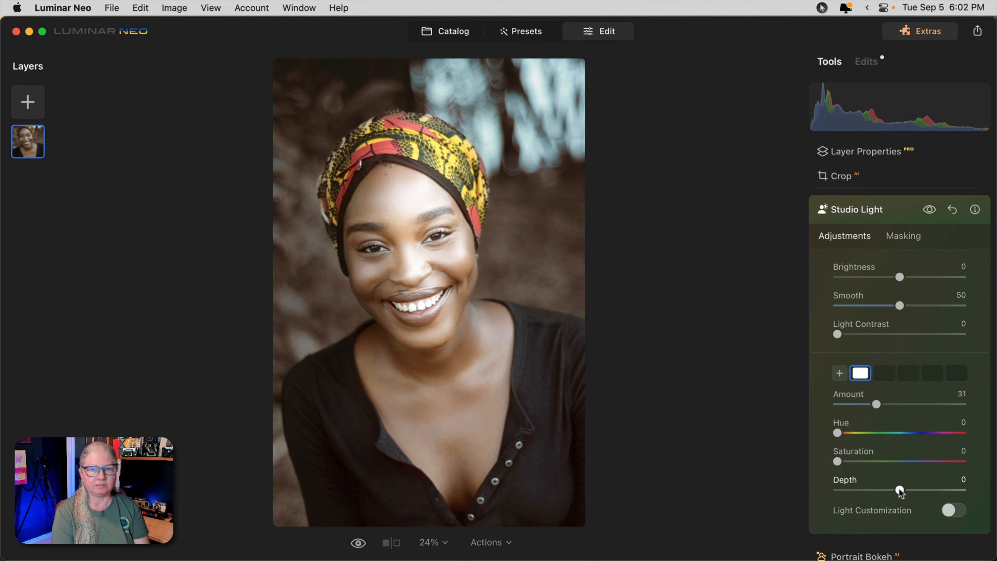
Step: Set the light's depth to -17 and raise Light Contrast to 41 before easing it back to a low value
{"action": "mouse_move", "coordinate": [900, 491]}
{"action": "left_mouse_down"}
{"action": "mouse_move", "coordinate": [851, 491]}
{"action": "mouse_move", "coordinate": [950, 489]}
{"action": "mouse_move", "coordinate": [888, 491]}
{"action": "left_mouse_up"}
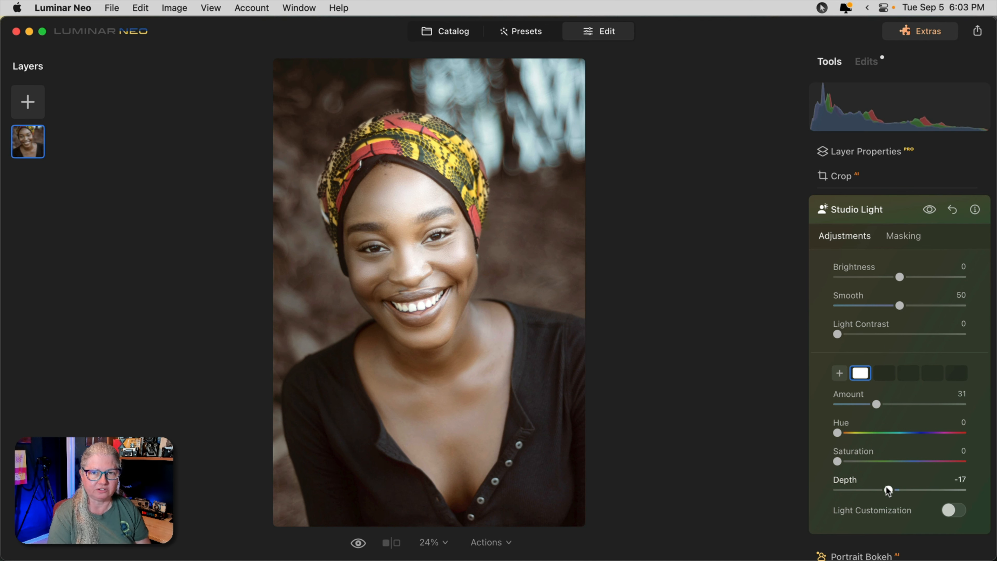
{"action": "left_click", "coordinate": [837, 334]}
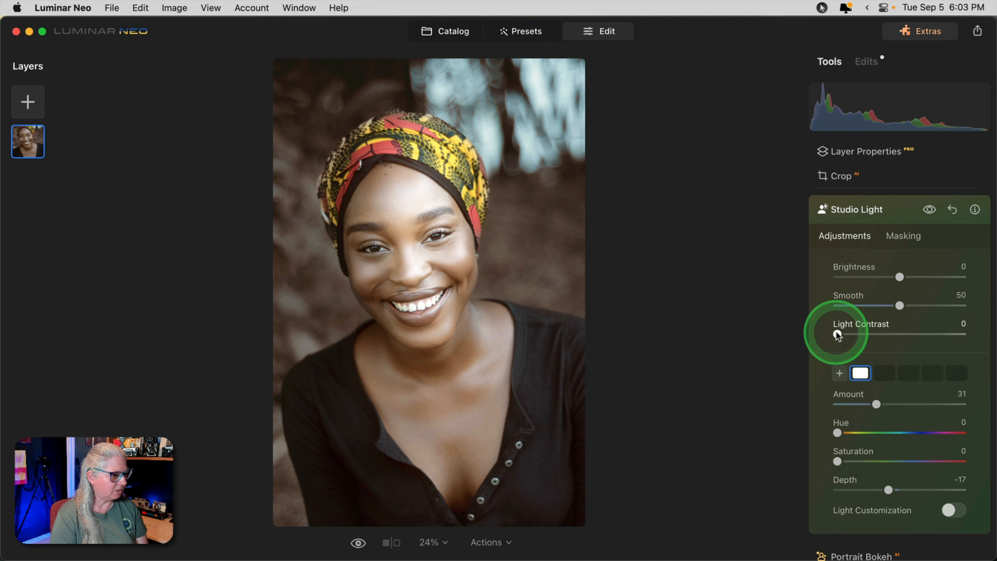
{"action": "left_click_drag", "start_coordinate": [837, 335], "coordinate": [890, 333]}
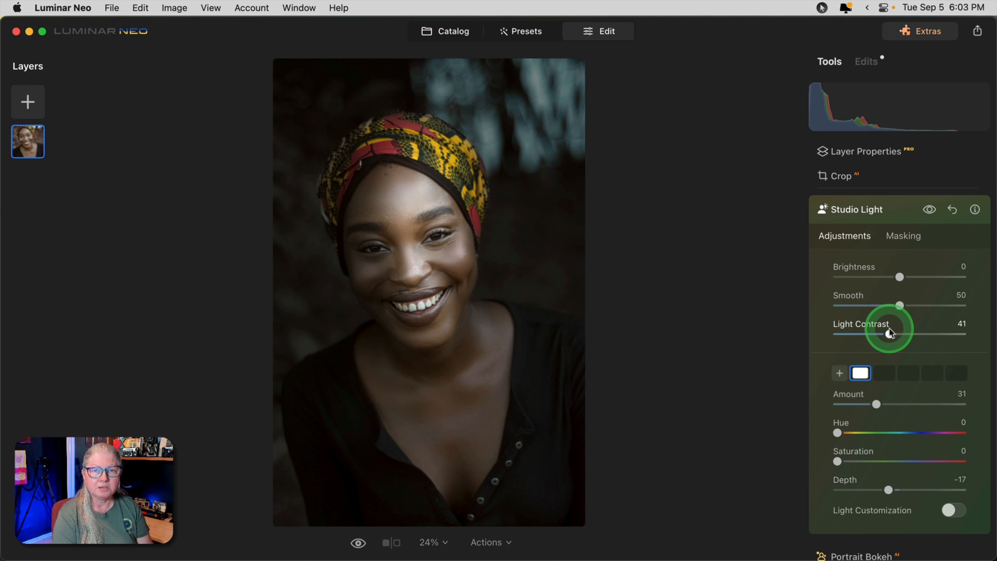
{"action": "left_click_drag", "start_coordinate": [890, 333], "coordinate": [890, 333]}
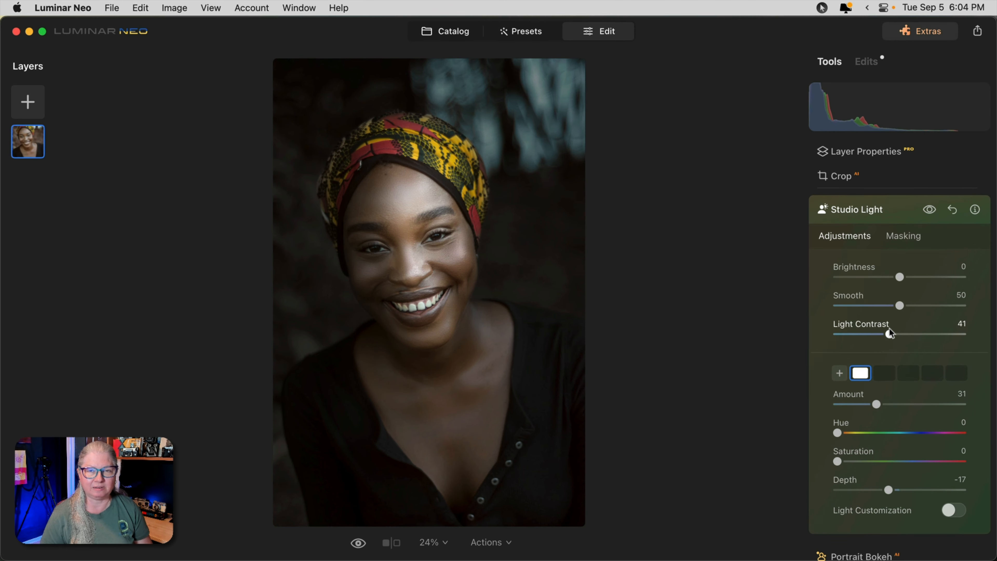
{"action": "left_click_drag", "start_coordinate": [890, 333], "coordinate": [865, 333]}
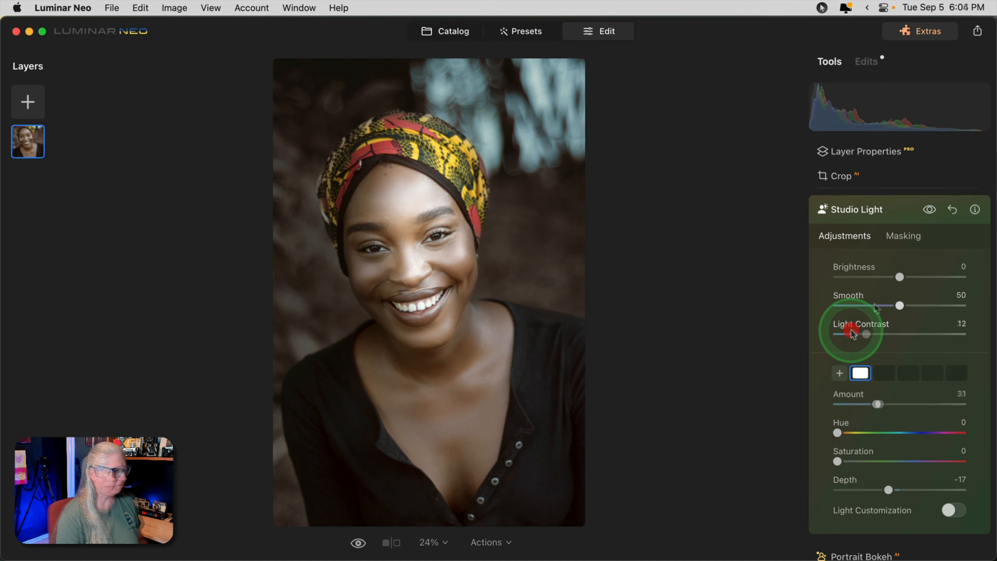
Step: Try Studio Light Smooth values of 17, 72, 0 and 100 on the portrait viewed at 50%
{"action": "key", "text": "super+equal"}
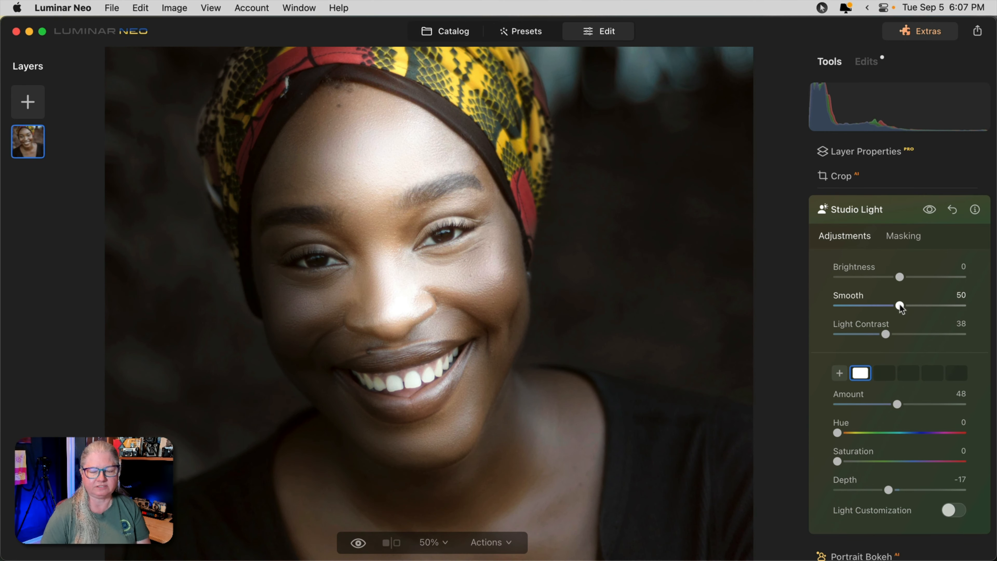
{"action": "left_click", "coordinate": [900, 305]}
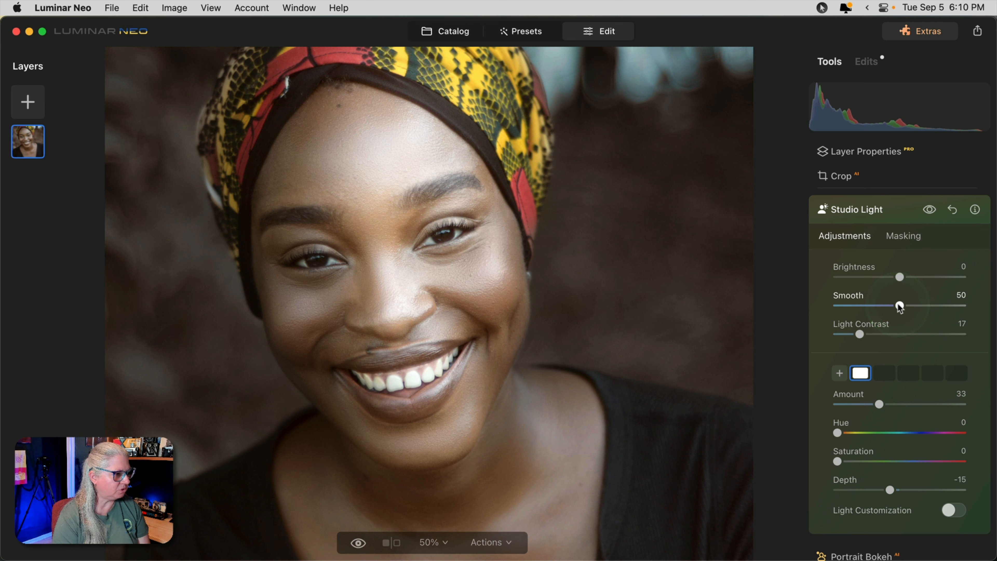
{"action": "left_click_drag", "start_coordinate": [900, 305], "coordinate": [859, 307]}
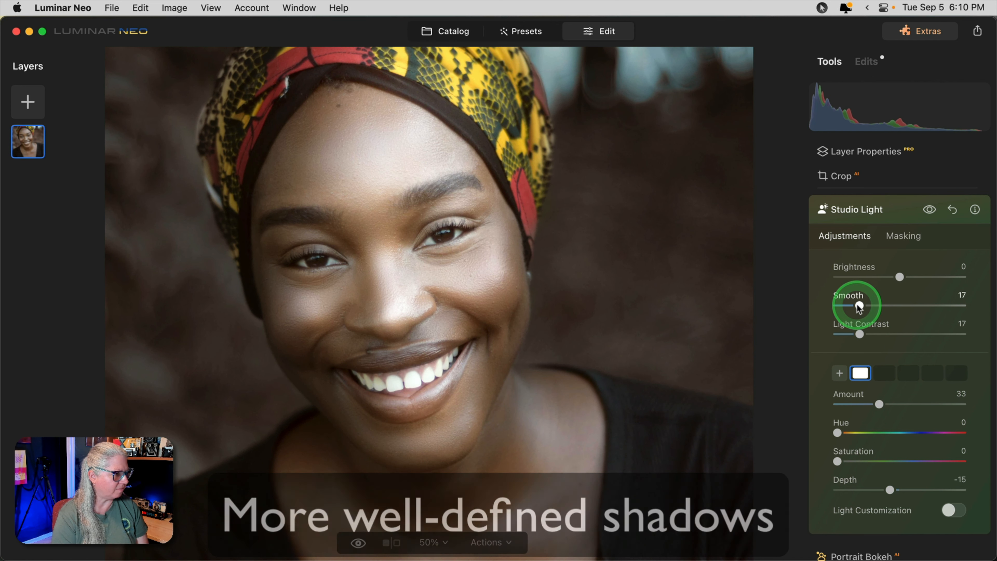
{"action": "left_click_drag", "start_coordinate": [859, 308], "coordinate": [928, 308]}
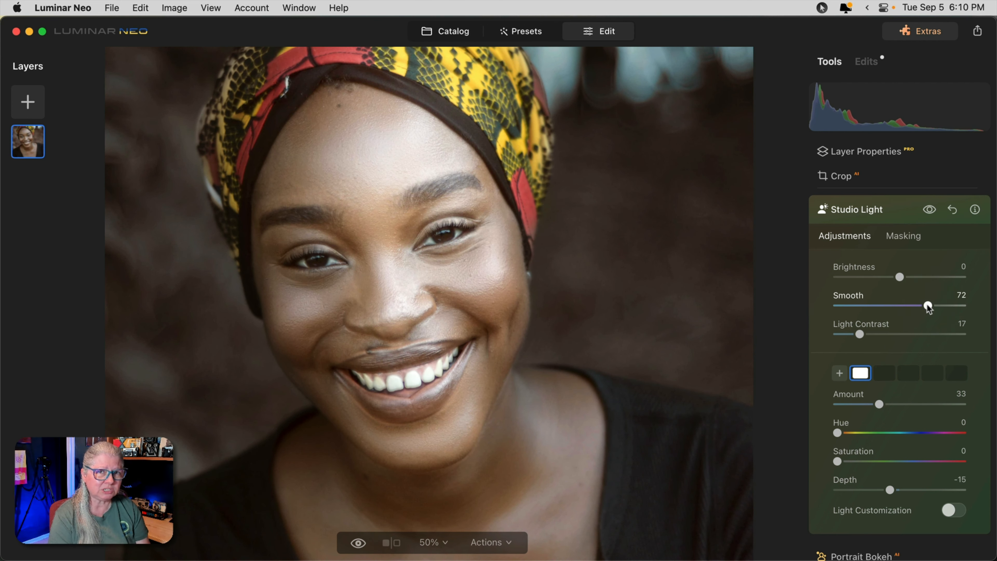
{"action": "left_click_drag", "start_coordinate": [928, 308], "coordinate": [829, 303]}
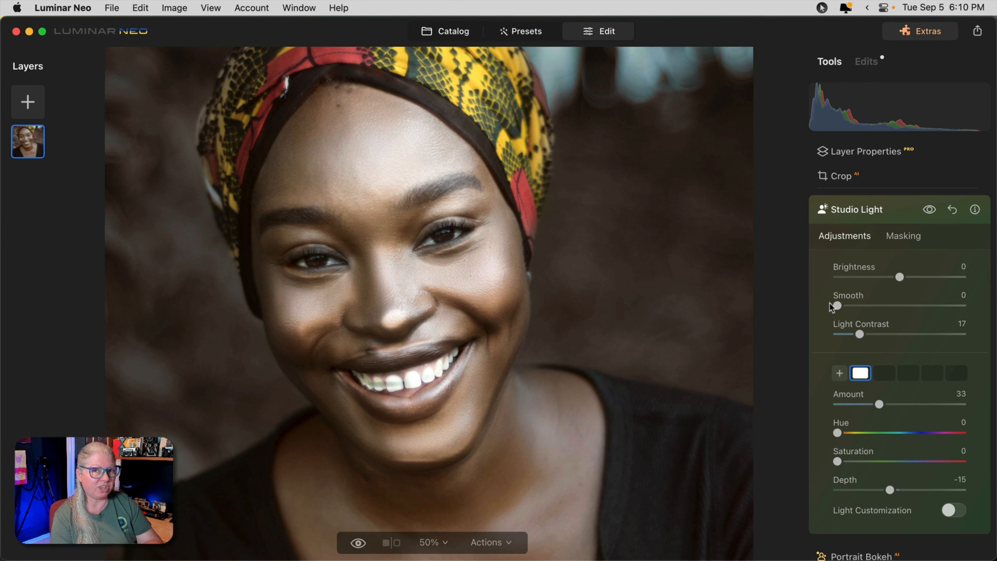
{"action": "left_click_drag", "start_coordinate": [471, 278], "coordinate": [463, 246]}
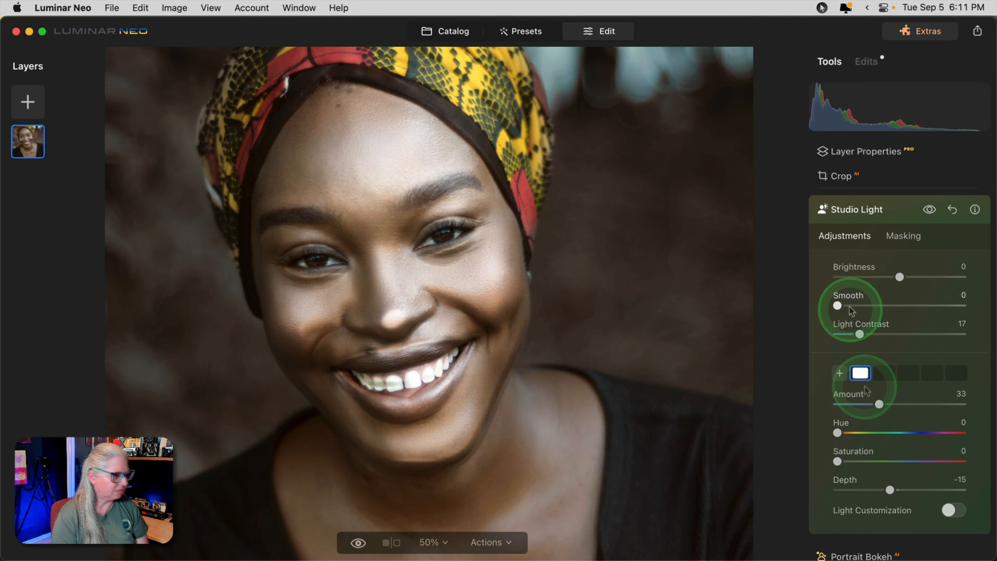
{"action": "left_click_drag", "start_coordinate": [837, 306], "coordinate": [961, 312]}
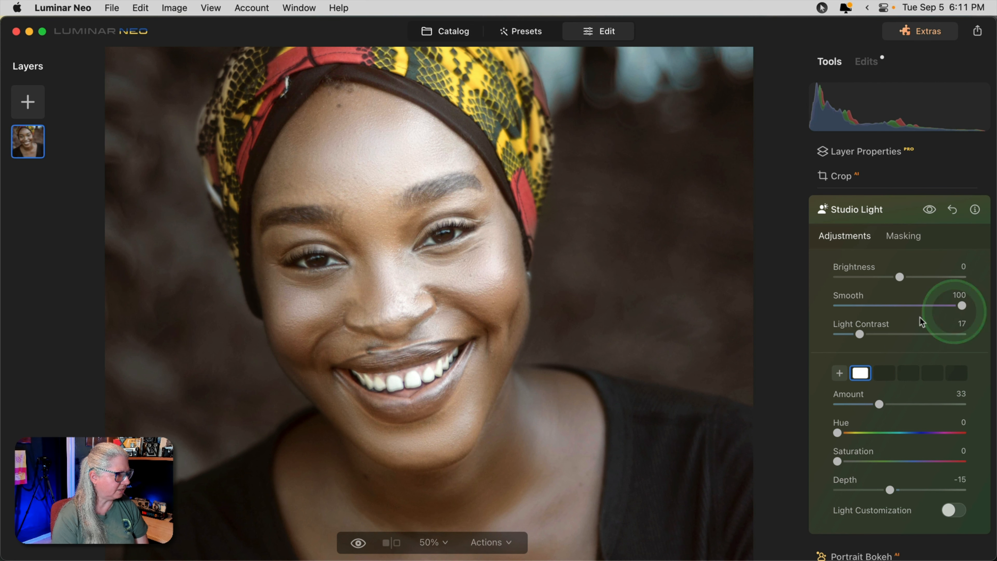
Step: Test the light beyond the woman's cheek, return it to the cheek, and set both Smooth and Light Contrast to 23
{"action": "left_click_drag", "start_coordinate": [472, 279], "coordinate": [617, 354]}
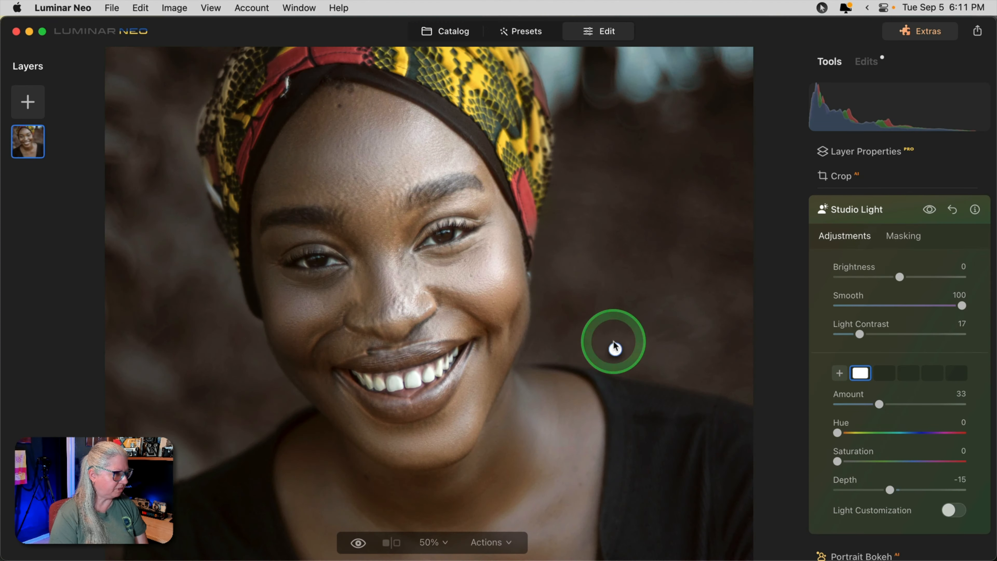
{"action": "left_click_drag", "start_coordinate": [609, 339], "coordinate": [491, 276]}
{"action": "left_click_drag", "start_coordinate": [962, 306], "coordinate": [929, 306]}
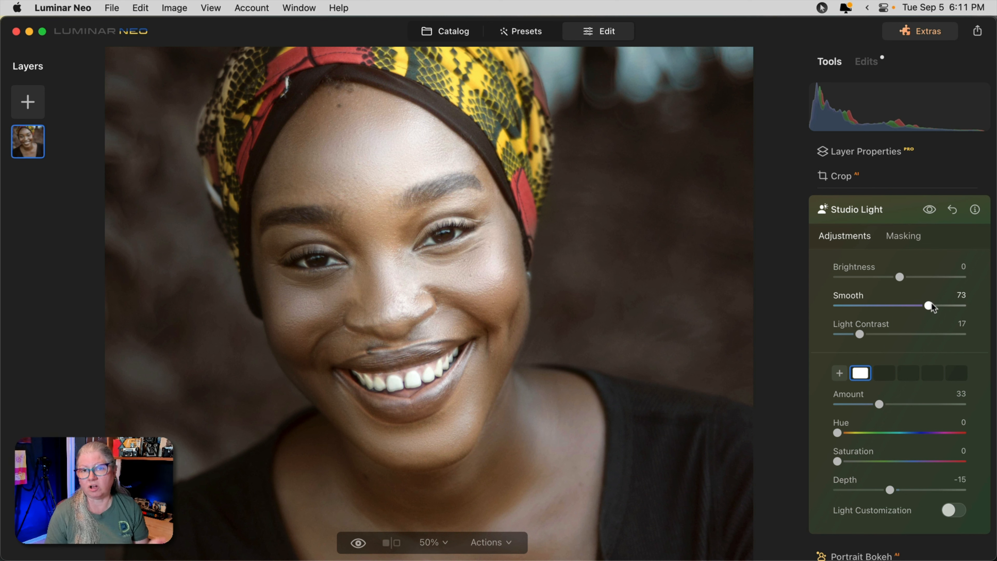
{"action": "left_click_drag", "start_coordinate": [931, 305], "coordinate": [867, 335]}
Step: Fit the portrait to the screen, set Brightness to 29, and fine-tune the light's Amount, Light Contrast and Depth
{"action": "left_click", "coordinate": [432, 542]}
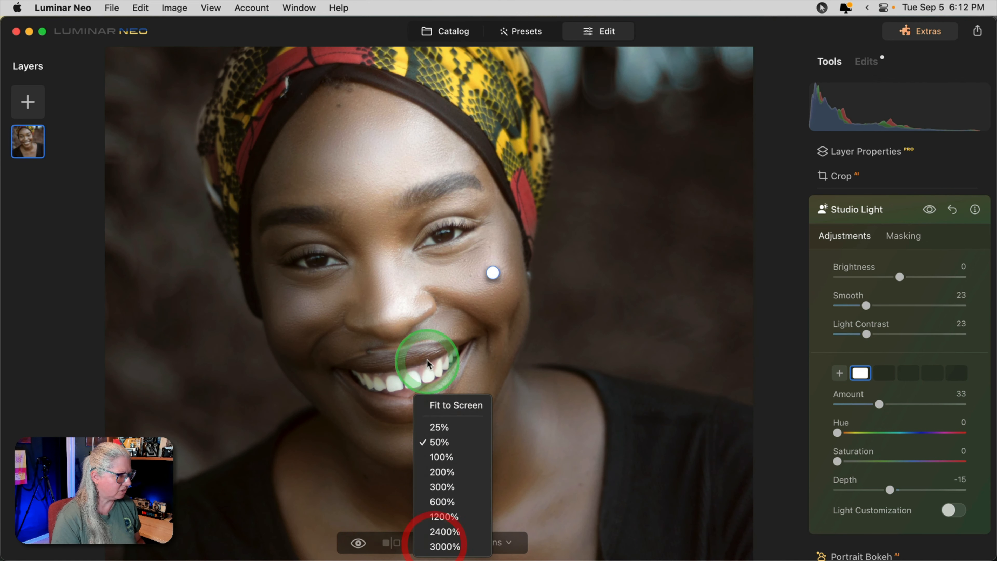
{"action": "left_click", "coordinate": [444, 404]}
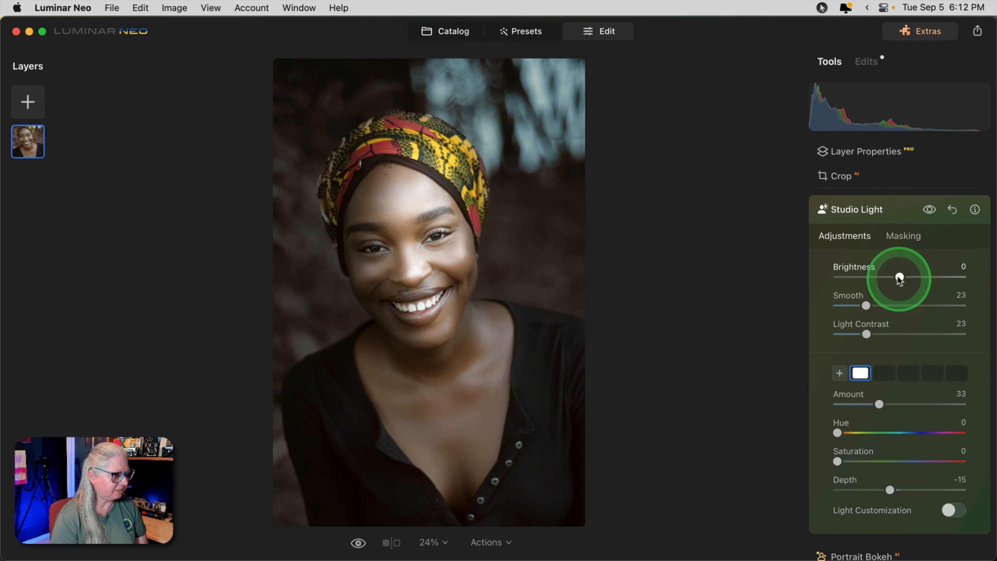
{"action": "left_click_drag", "start_coordinate": [900, 277], "coordinate": [918, 277]}
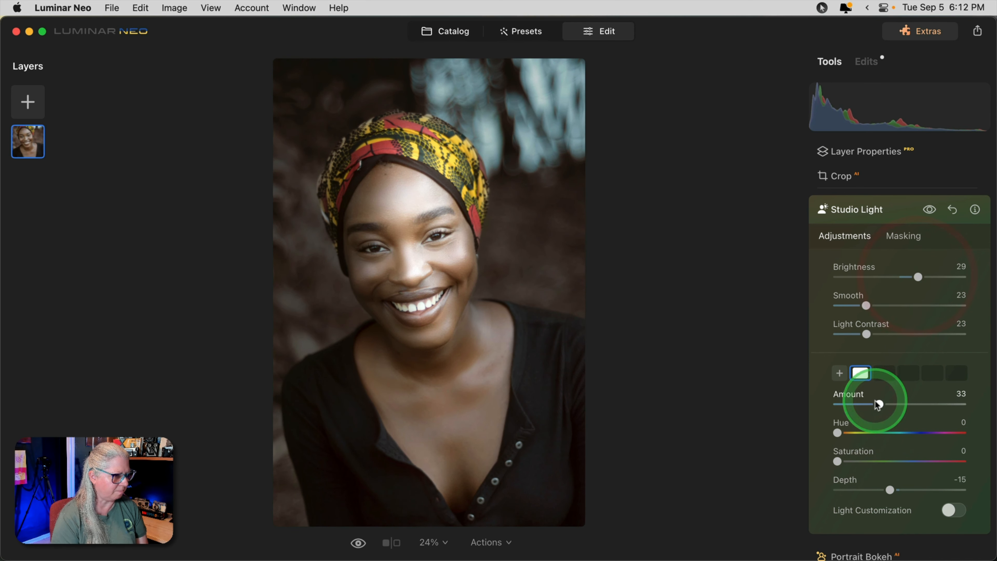
{"action": "left_click", "coordinate": [882, 404]}
{"action": "left_click_drag", "start_coordinate": [867, 334], "coordinate": [855, 334]}
{"action": "left_click_drag", "start_coordinate": [890, 489], "coordinate": [889, 490]}
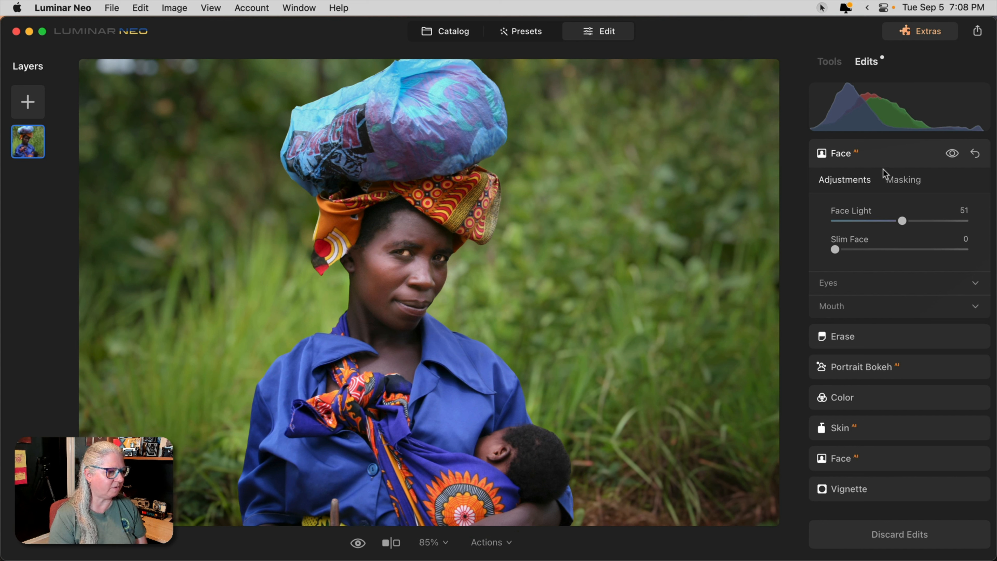
Step: Slightly raise the Face Light on the photo of the woman carrying a baby
{"action": "mouse_move", "coordinate": [900, 221]}
{"action": "left_mouse_down"}
{"action": "mouse_move", "coordinate": [830, 223]}
{"action": "mouse_move", "coordinate": [905, 223]}
{"action": "left_mouse_up"}
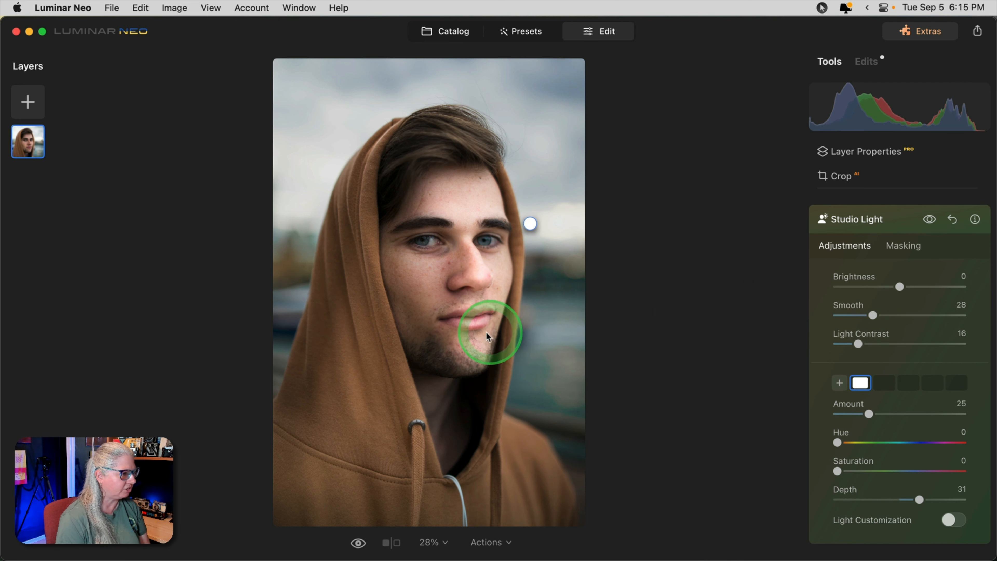
Step: Compare the hooded man's portrait without Studio Light, set Smooth to 29 and Light Contrast to 19, and place the light beside his eye
{"action": "left_click", "coordinate": [928, 220]}
{"action": "left_click", "coordinate": [929, 220]}
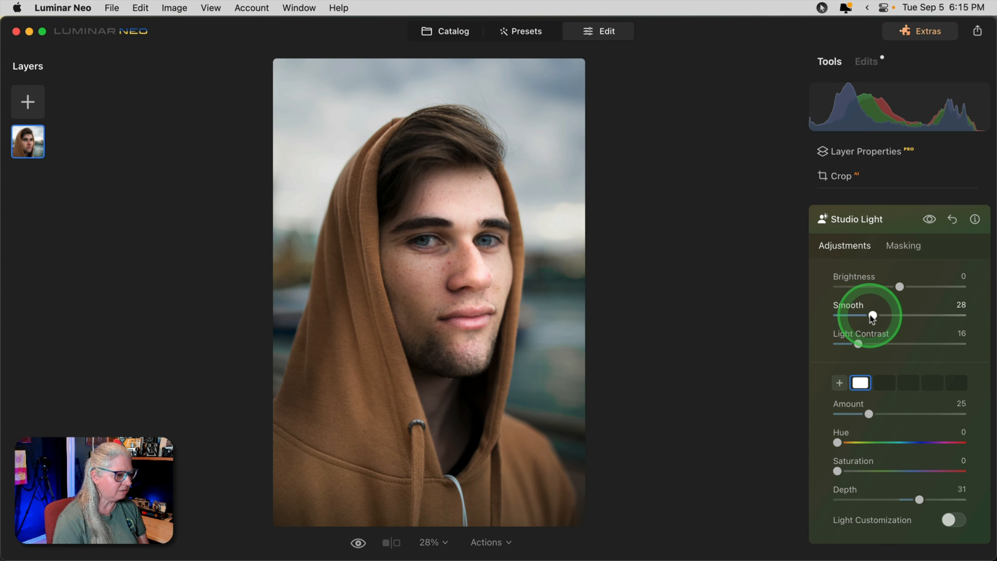
{"action": "left_click_drag", "start_coordinate": [871, 316], "coordinate": [874, 314]}
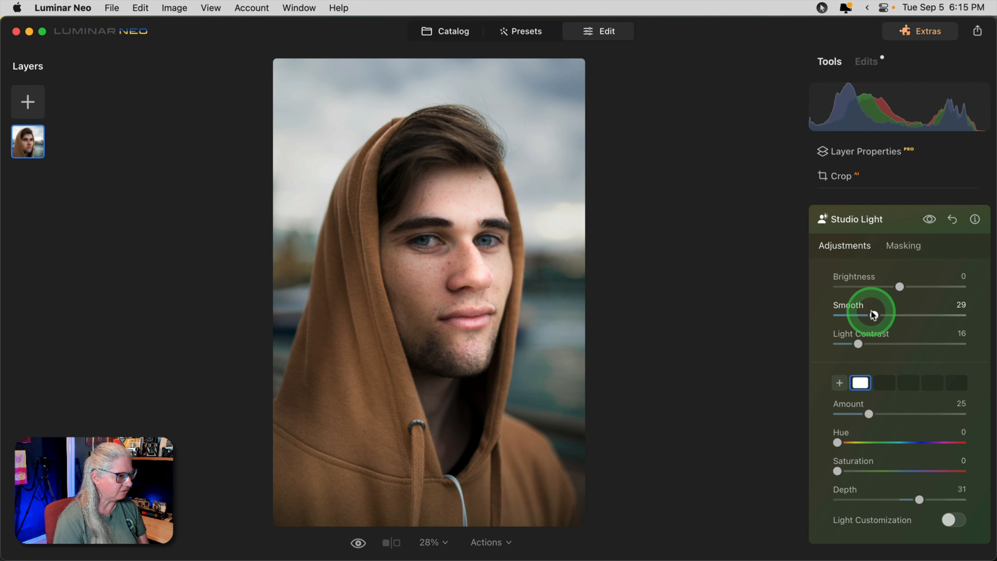
{"action": "left_click_drag", "start_coordinate": [858, 344], "coordinate": [860, 344]}
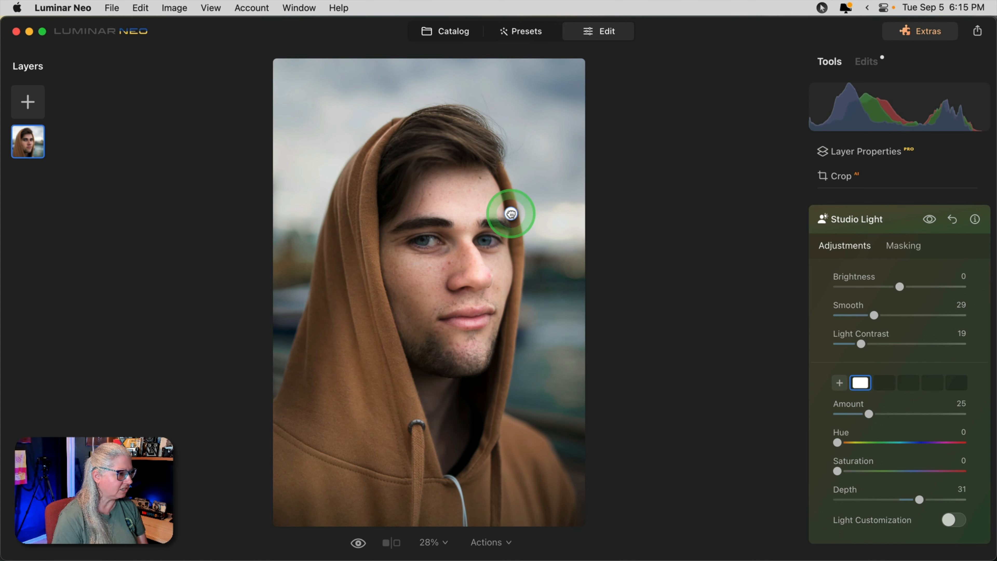
{"action": "left_click_drag", "start_coordinate": [498, 220], "coordinate": [525, 238]}
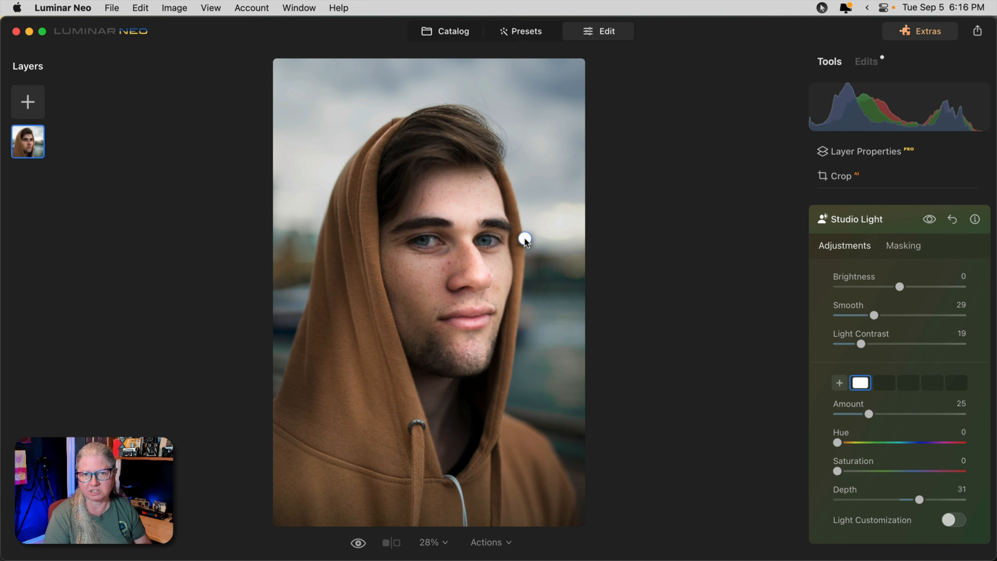
Step: Set the hooded man's Studio Light Amount to 37, Brightness to -57 and Depth to -13
{"action": "left_click_drag", "start_coordinate": [869, 414], "coordinate": [882, 413]}
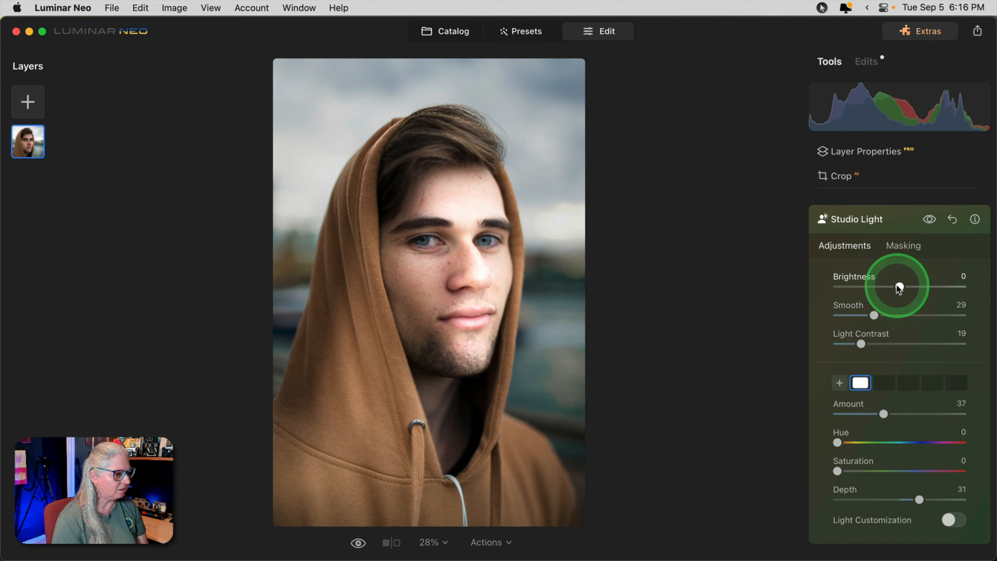
{"action": "left_click_drag", "start_coordinate": [900, 289], "coordinate": [862, 288]}
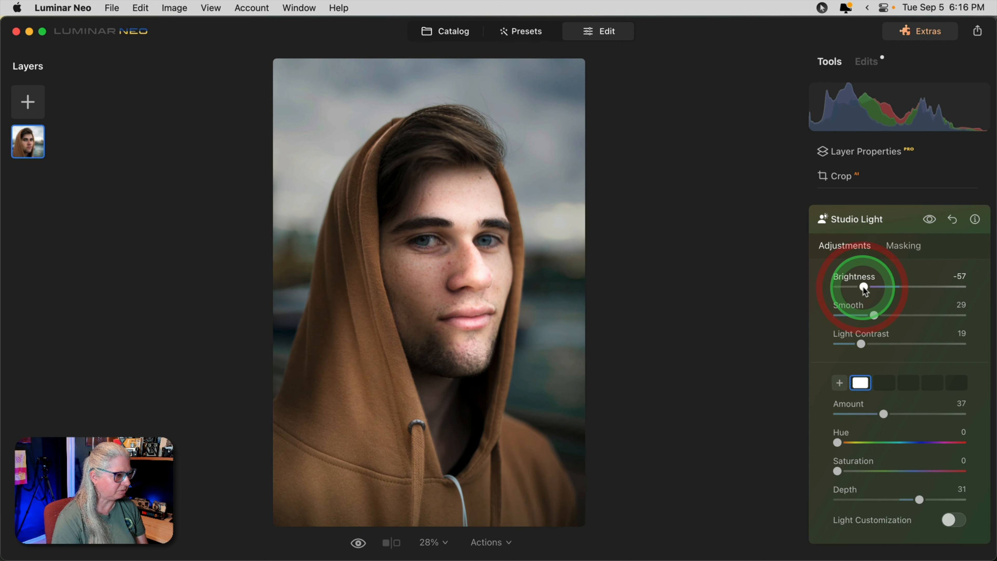
{"action": "left_click_drag", "start_coordinate": [920, 499], "coordinate": [891, 498]}
{"action": "mouse_move", "coordinate": [861, 344]}
{"action": "left_mouse_down"}
{"action": "mouse_move", "coordinate": [870, 342]}
{"action": "mouse_move", "coordinate": [861, 336]}
{"action": "left_mouse_up"}
{"action": "left_click", "coordinate": [862, 256]}
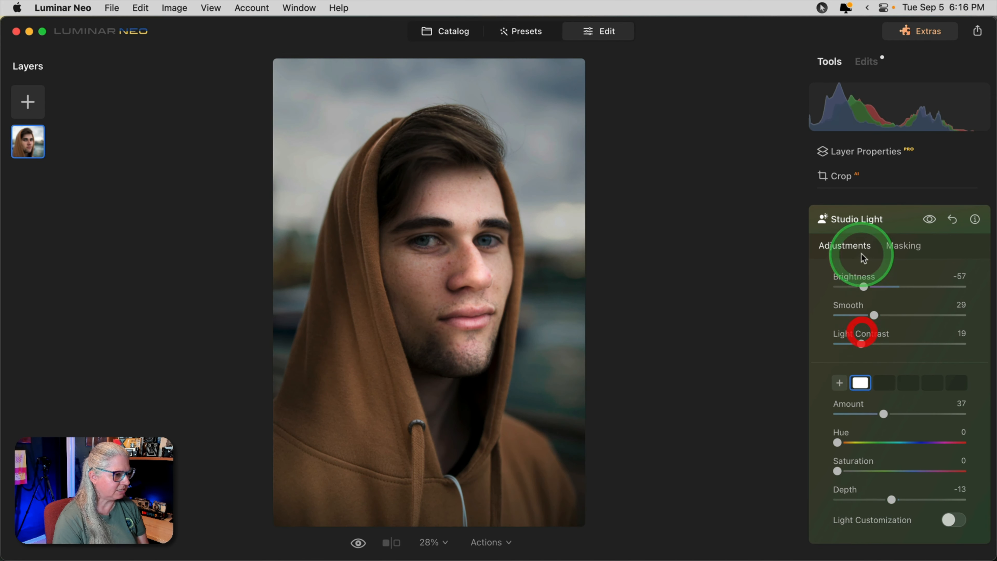
Step: Refine Studio Light to Brightness -50, Light Contrast 18 and Amount 41, and compare the portrait with the effect off and on
{"action": "mouse_move", "coordinate": [863, 287]}
{"action": "left_mouse_down"}
{"action": "mouse_move", "coordinate": [881, 283]}
{"action": "mouse_move", "coordinate": [874, 282]}
{"action": "left_mouse_up"}
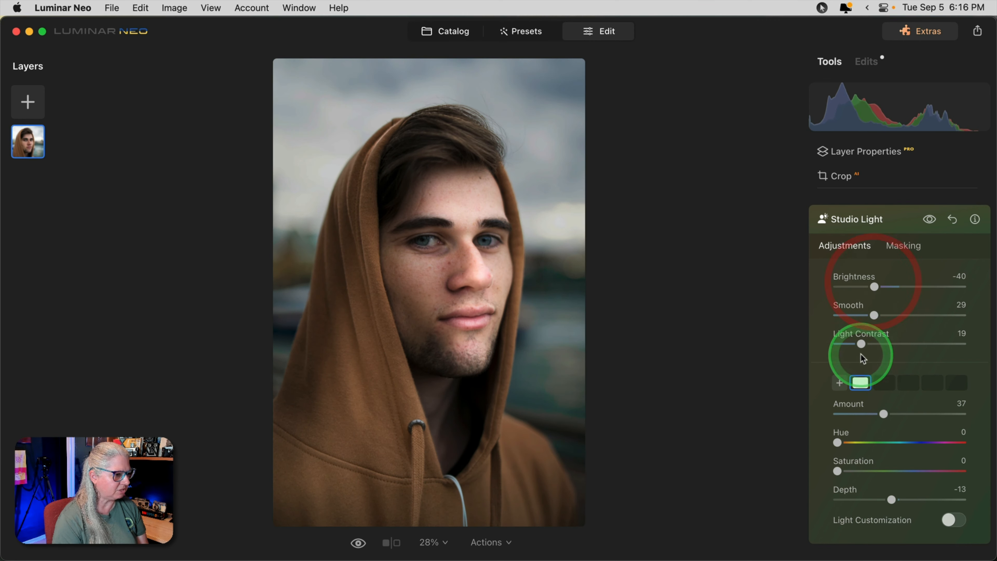
{"action": "left_click_drag", "start_coordinate": [862, 343], "coordinate": [859, 343]}
{"action": "left_click", "coordinate": [926, 219]}
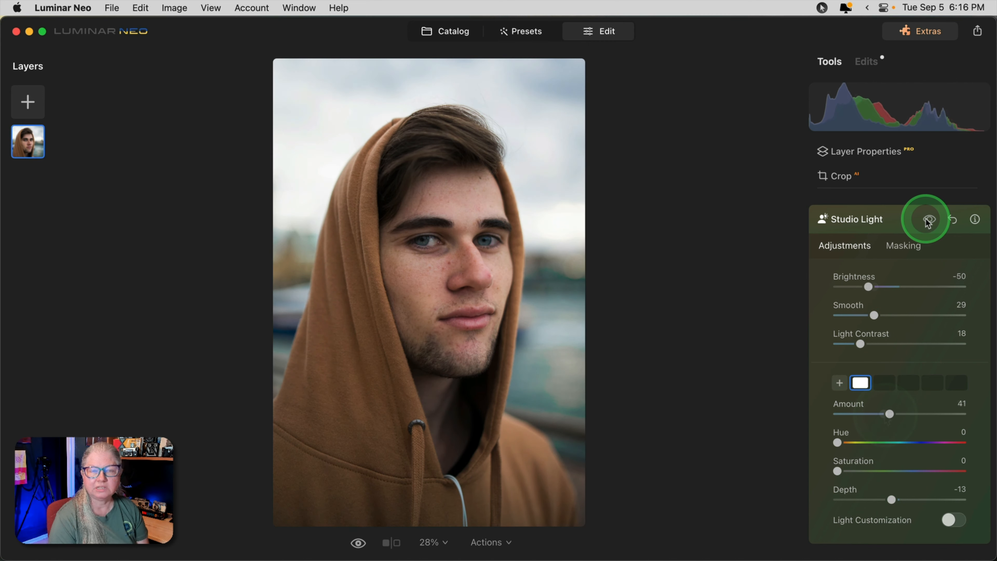
{"action": "left_click", "coordinate": [927, 221]}
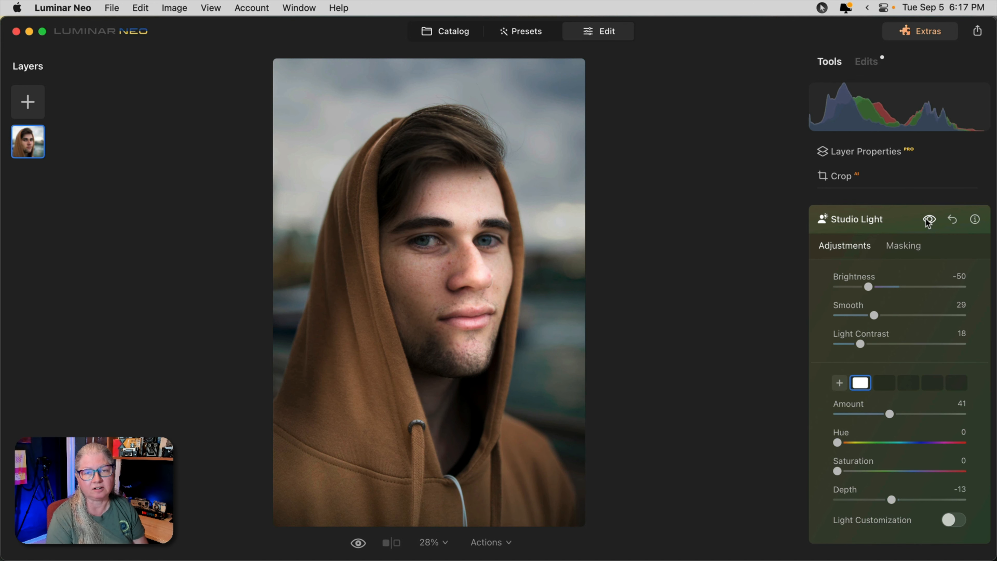
Step: Erase part of the Studio Light mask over the hooded man's nose with a brush at Size 40 and Strength 37
{"action": "left_click", "coordinate": [903, 245]}
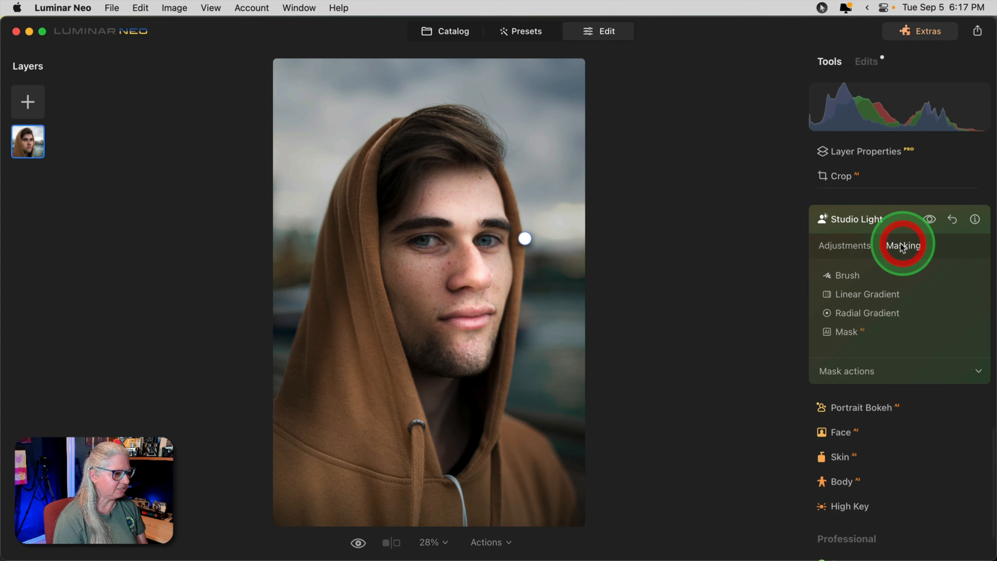
{"action": "left_click", "coordinate": [846, 277]}
{"action": "left_click", "coordinate": [931, 293]}
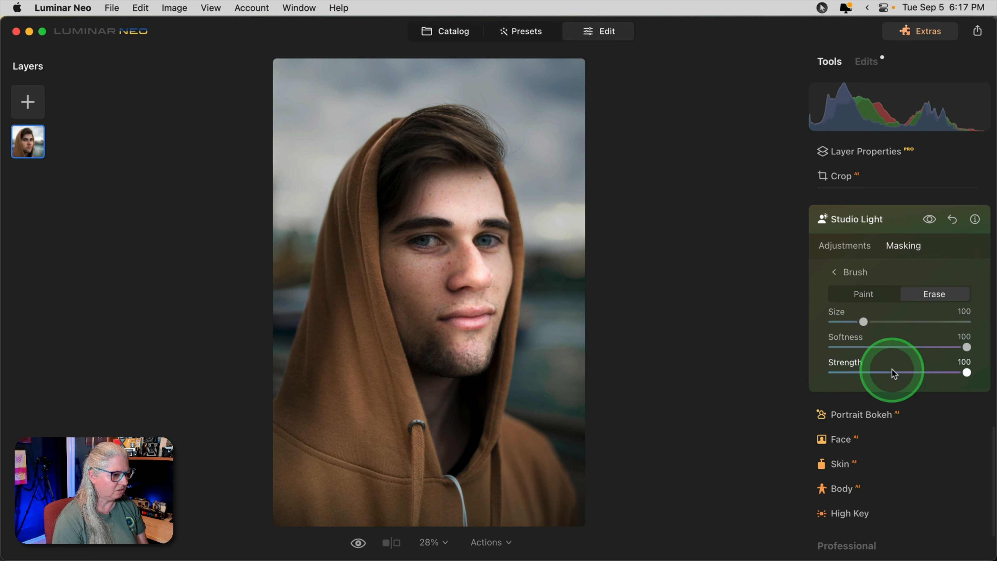
{"action": "left_click_drag", "start_coordinate": [894, 373], "coordinate": [884, 372]}
{"action": "left_click_drag", "start_coordinate": [863, 322], "coordinate": [843, 322]}
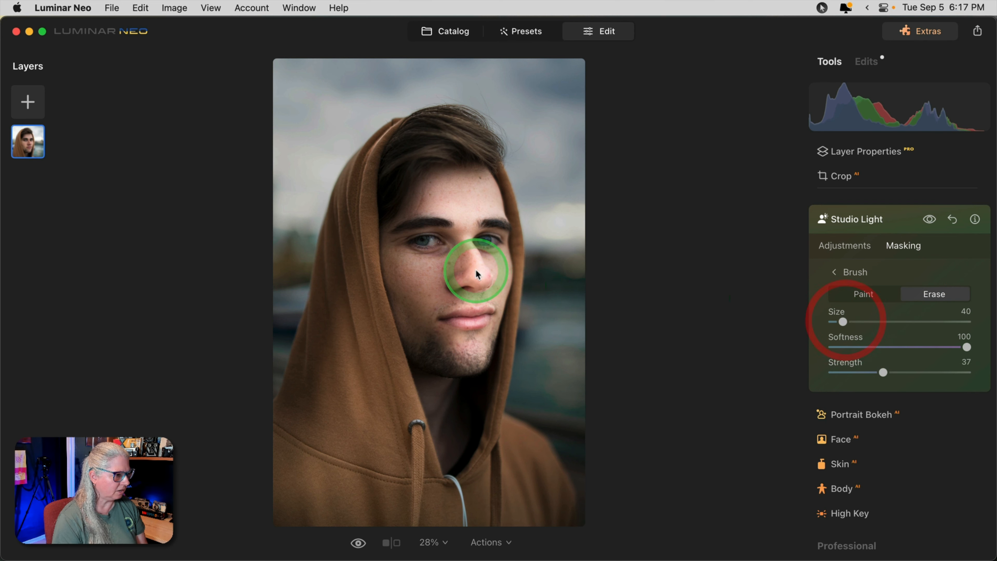
{"action": "left_click_drag", "start_coordinate": [479, 275], "coordinate": [483, 279]}
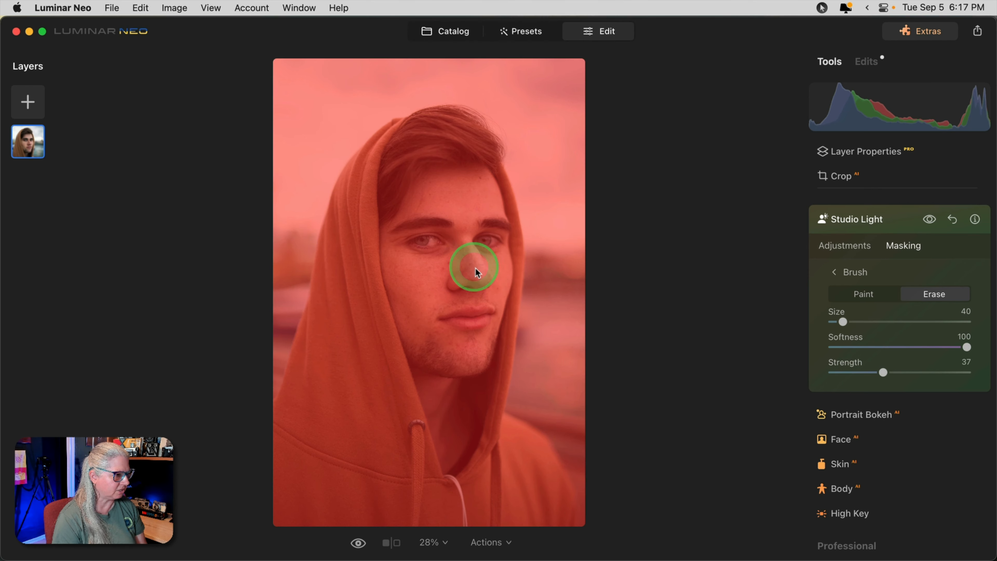
Step: Set the Studio Light Amount to 31 and Brightness to -13, and compare the hooded man's portrait with the effect off and on
{"action": "left_click", "coordinate": [840, 246]}
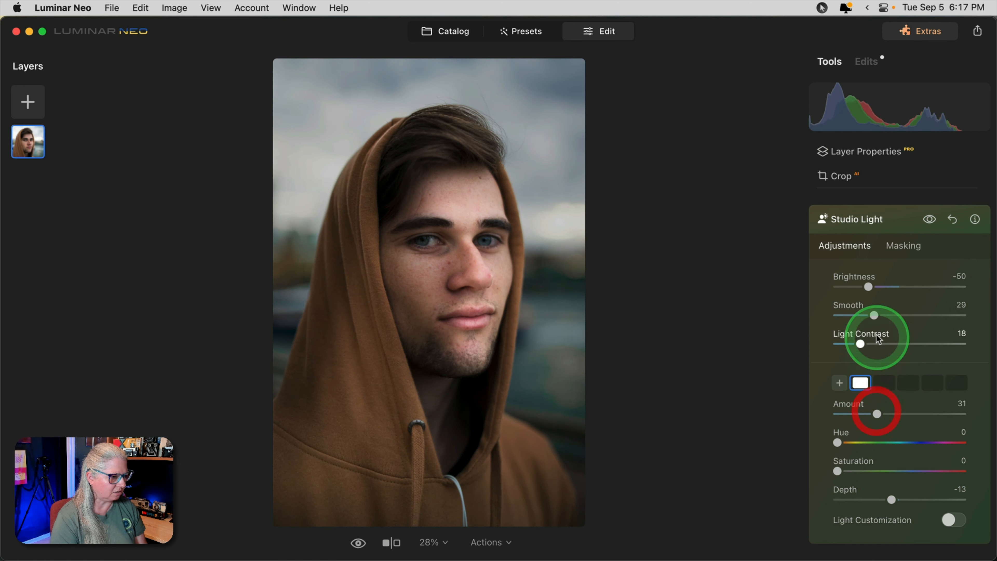
{"action": "left_click_drag", "start_coordinate": [868, 287], "coordinate": [890, 289]}
{"action": "left_click", "coordinate": [930, 220]}
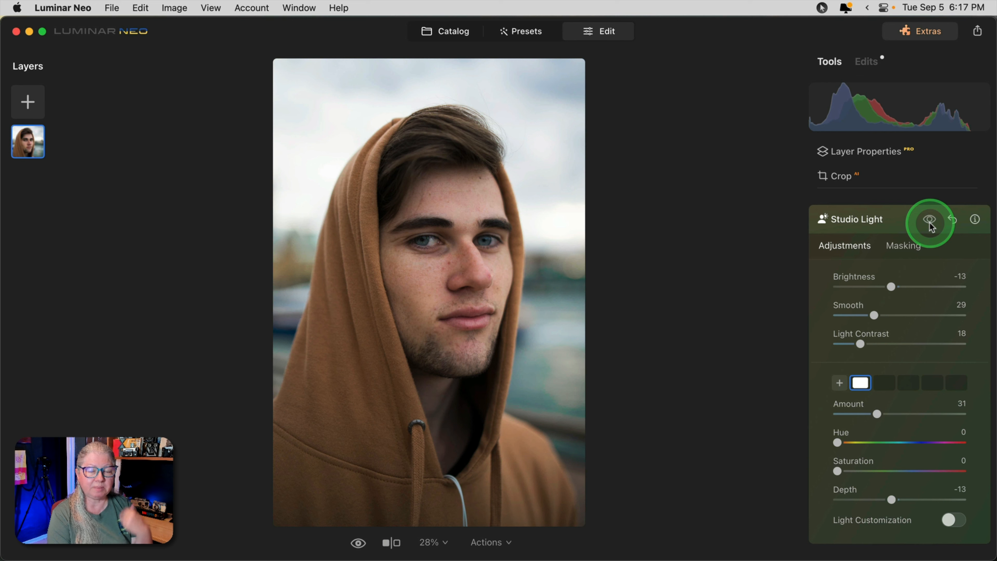
{"action": "left_click", "coordinate": [930, 220]}
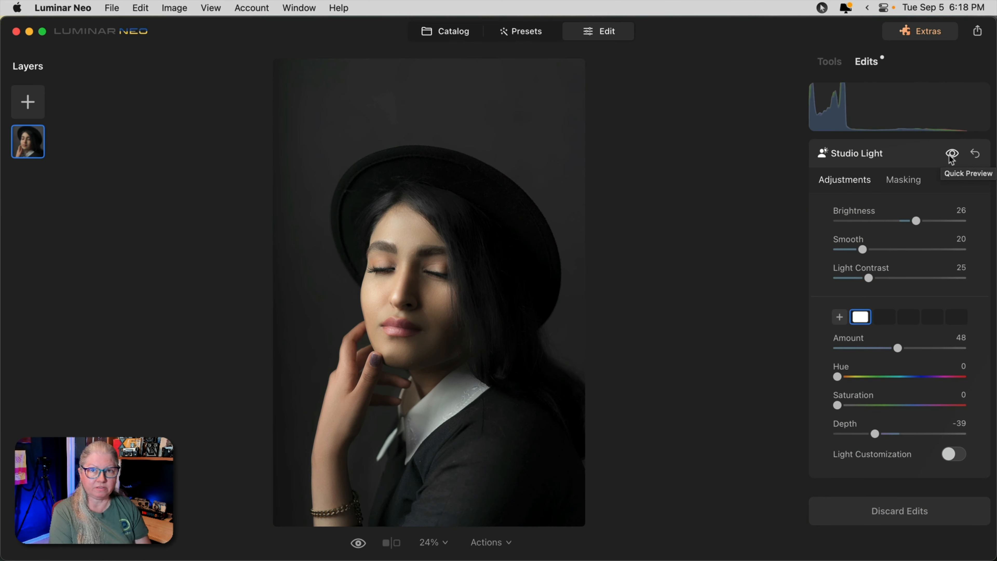
Step: Compare the portrait of the woman in the black hat with Studio Light off and on
{"action": "left_click", "coordinate": [951, 154]}
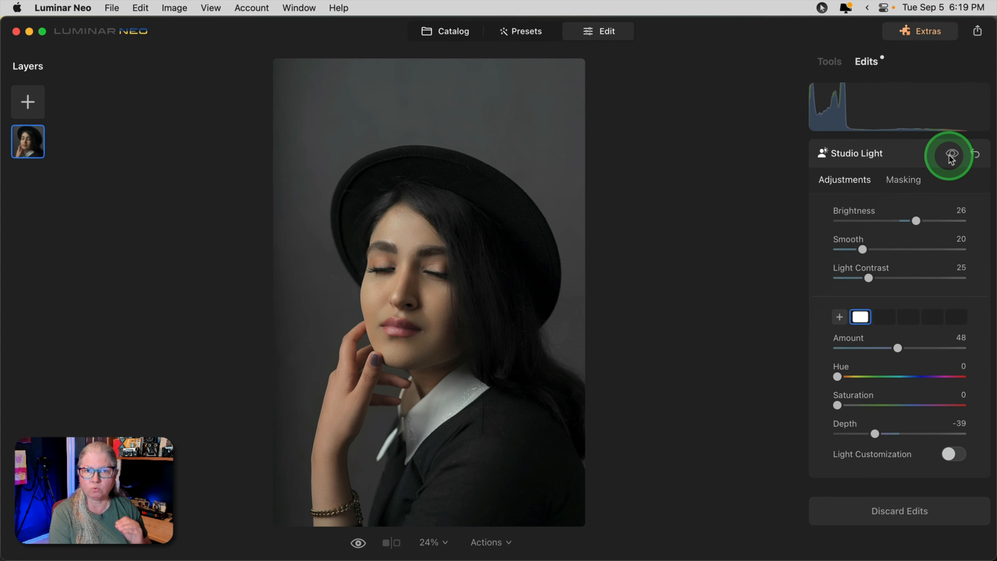
{"action": "left_click", "coordinate": [951, 154]}
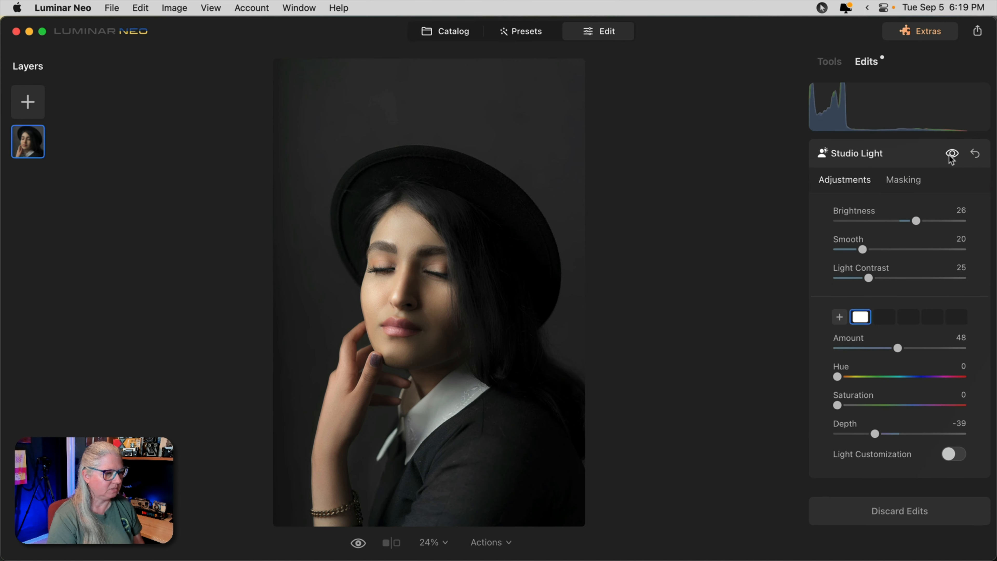
Step: Replace the existing light beside the woman's face with new lights, placing one behind her hat with an Amount of 24
{"action": "left_click", "coordinate": [839, 317]}
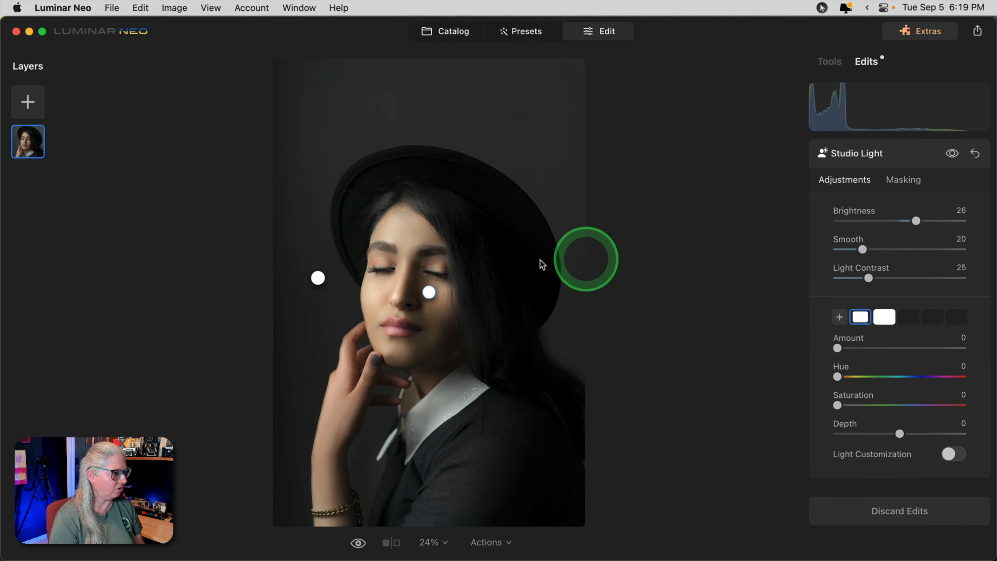
{"action": "left_click_drag", "start_coordinate": [318, 277], "coordinate": [521, 214]}
{"action": "key", "text": "Delete"}
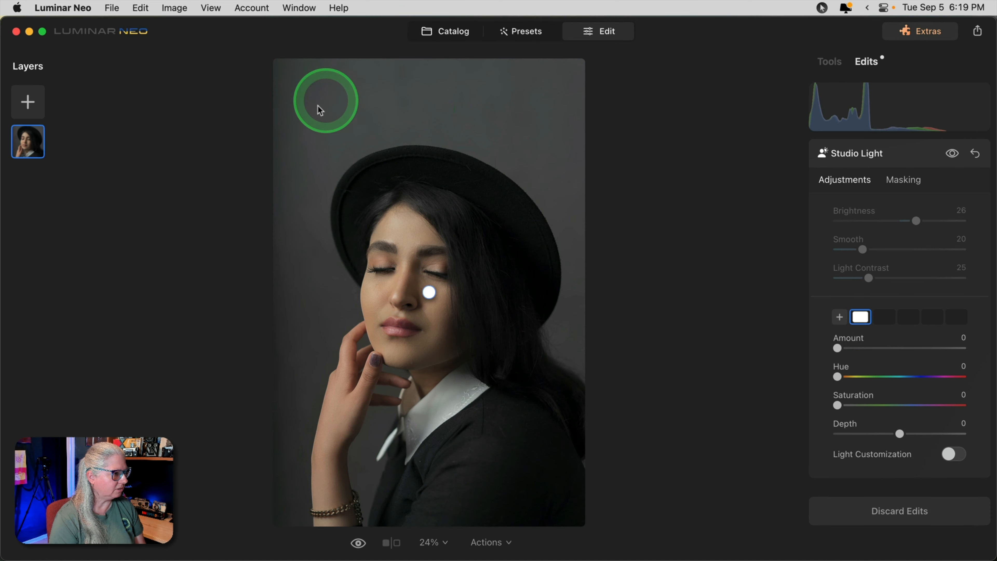
{"action": "left_click", "coordinate": [551, 182]}
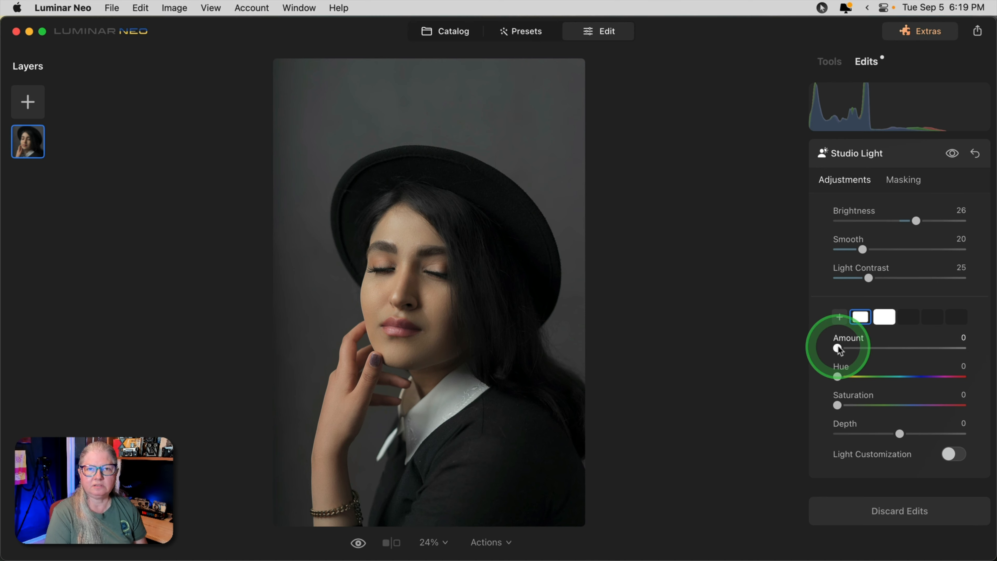
{"action": "left_click_drag", "start_coordinate": [837, 348], "coordinate": [867, 348]}
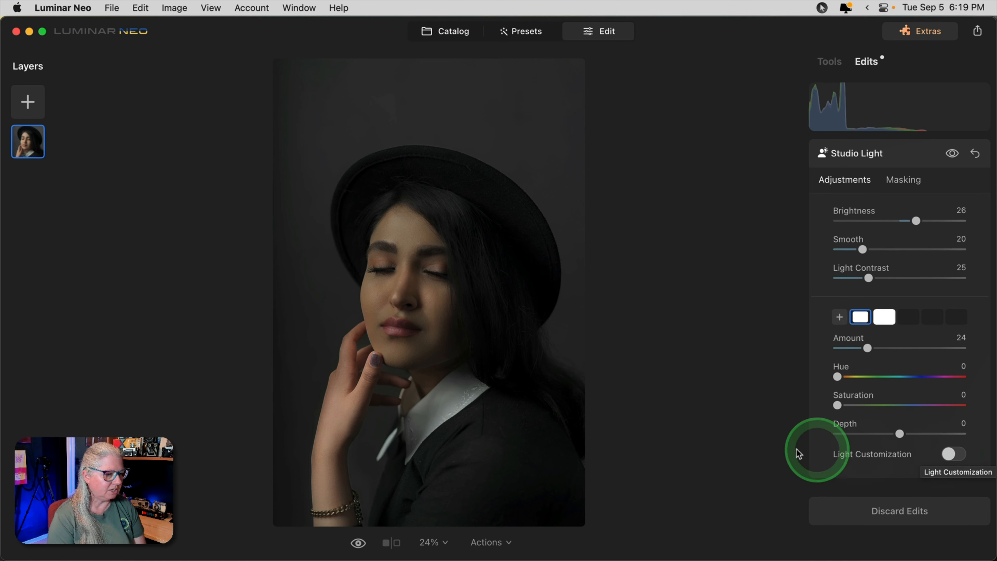
Step: Turn on Light Customization for the light behind the hat and review its Pattern and Texture options, keeping Strips and no texture
{"action": "left_click", "coordinate": [948, 454]}
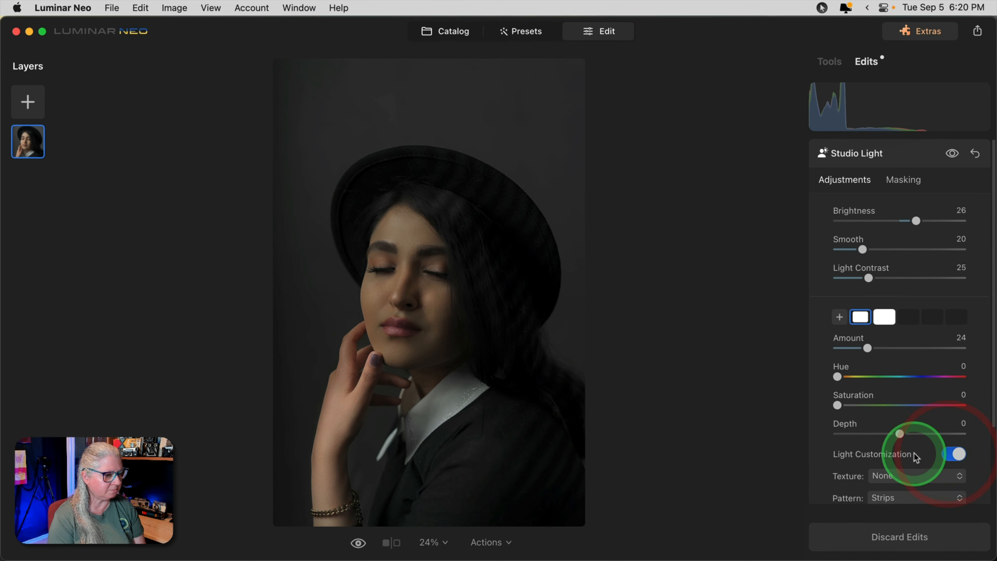
{"action": "scroll", "coordinate": [915, 457], "scroll_direction": "down", "scroll_amount": 4}
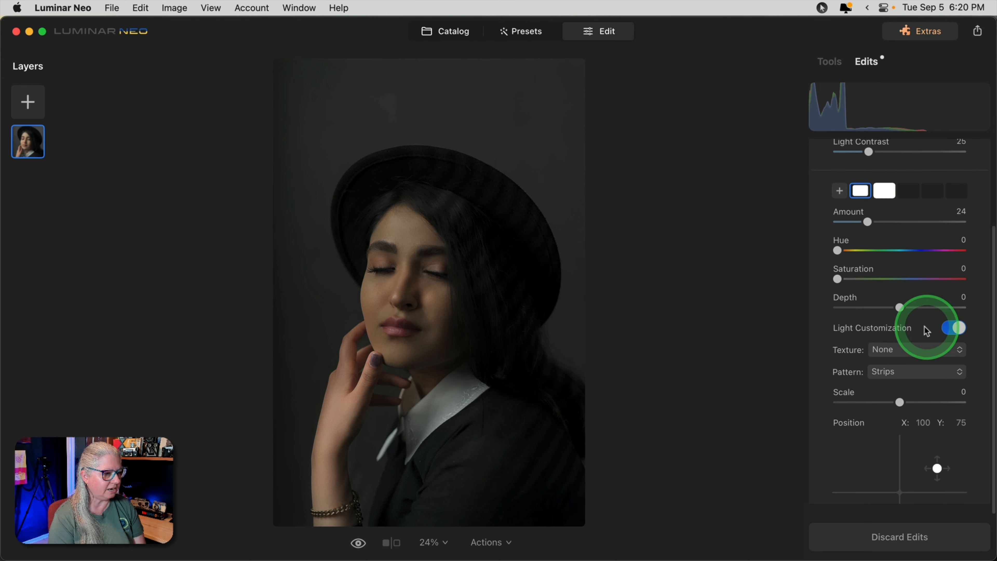
{"action": "scroll", "coordinate": [938, 338], "scroll_direction": "down", "scroll_amount": 2}
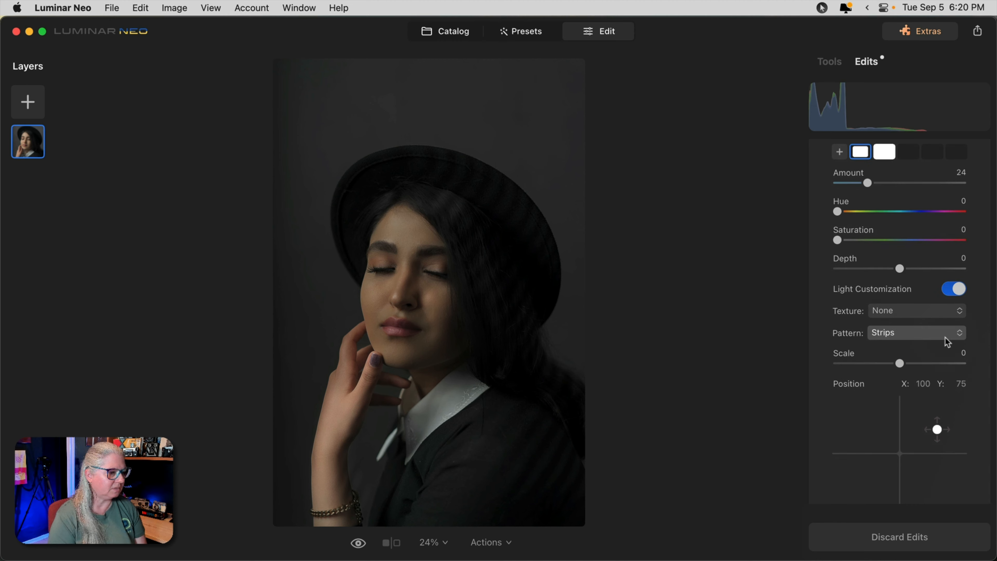
{"action": "left_click", "coordinate": [930, 335]}
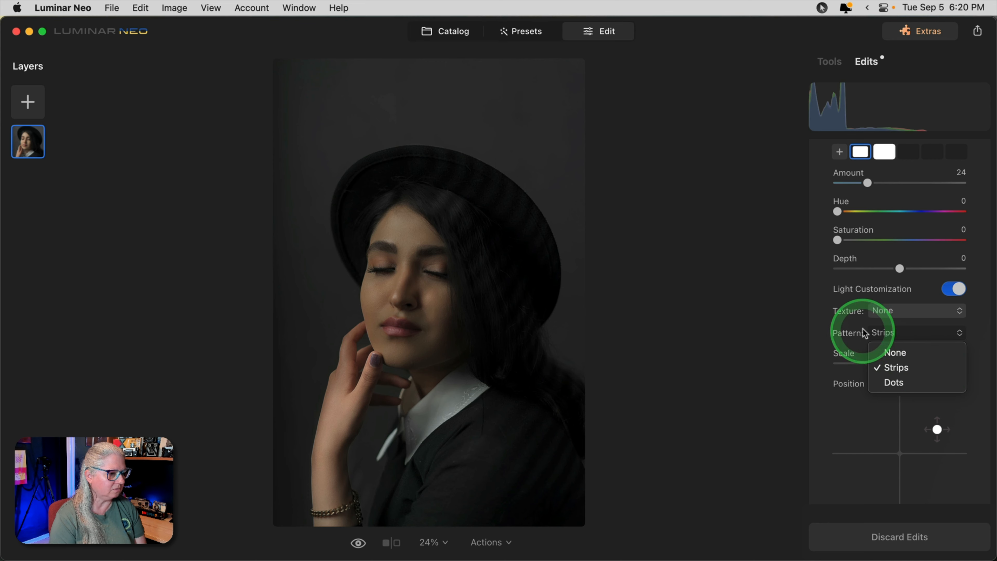
{"action": "left_click", "coordinate": [852, 310]}
{"action": "left_click", "coordinate": [881, 310]}
{"action": "left_click", "coordinate": [839, 311]}
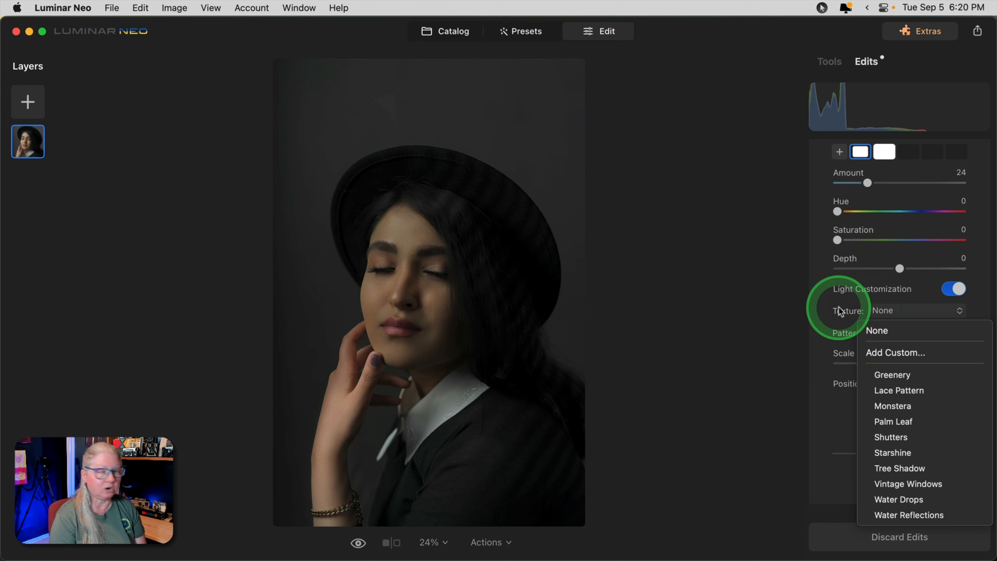
{"action": "left_click", "coordinate": [839, 312]}
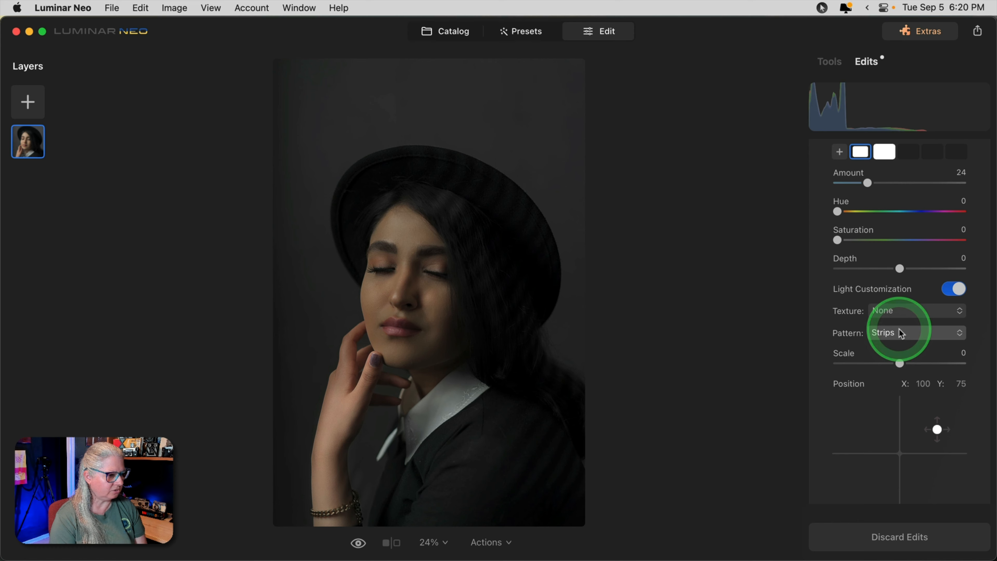
{"action": "left_click", "coordinate": [898, 332]}
{"action": "left_click", "coordinate": [899, 332]}
Step: Set the Strips pattern's Position to X 84, Y 74 and its Scale to 29
{"action": "scroll", "coordinate": [934, 397], "scroll_direction": "down", "scroll_amount": 2}
{"action": "mouse_move", "coordinate": [937, 400]}
{"action": "left_mouse_down"}
{"action": "mouse_move", "coordinate": [928, 387]}
{"action": "mouse_move", "coordinate": [933, 412]}
{"action": "mouse_move", "coordinate": [931, 400]}
{"action": "left_mouse_up"}
{"action": "mouse_move", "coordinate": [899, 334]}
{"action": "left_mouse_down"}
{"action": "mouse_move", "coordinate": [940, 334]}
{"action": "mouse_move", "coordinate": [918, 332]}
{"action": "left_mouse_up"}
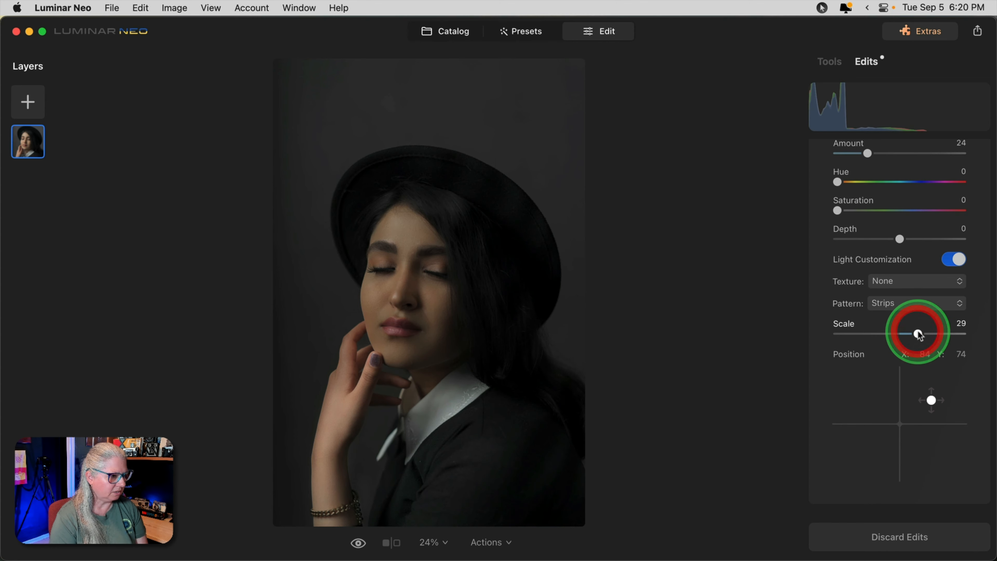
Step: Set Light Contrast to 31, Amount to 53 and Depth to 43, and refine the pattern to Scale 32 at Position X 101, Y 70
{"action": "scroll", "coordinate": [918, 331], "scroll_direction": "up", "scroll_amount": 2}
{"action": "scroll", "coordinate": [918, 331], "scroll_direction": "up", "scroll_amount": 2}
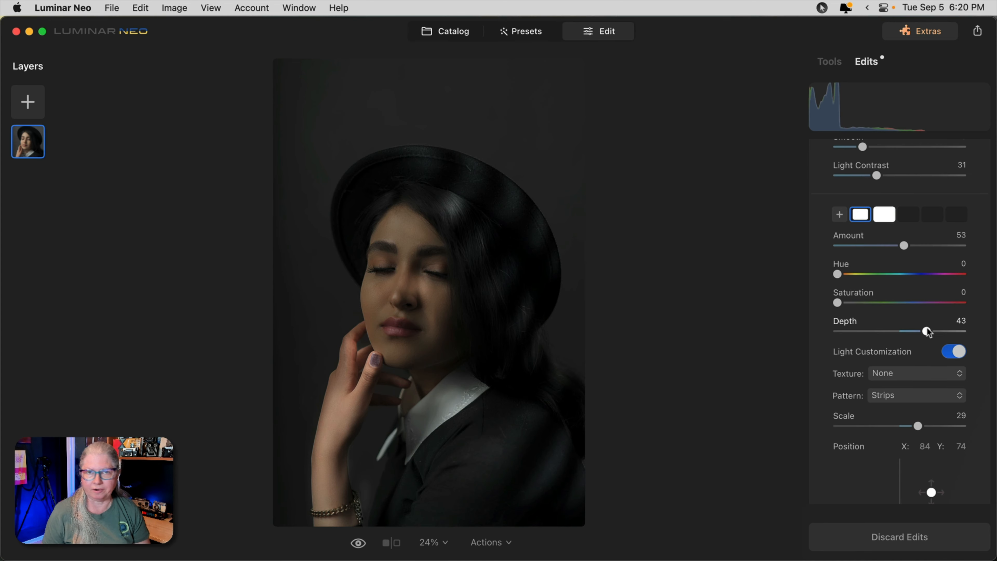
{"action": "scroll", "coordinate": [927, 332], "scroll_direction": "down", "scroll_amount": 2}
{"action": "mouse_move", "coordinate": [931, 438]}
{"action": "left_mouse_down"}
{"action": "mouse_move", "coordinate": [924, 429]}
{"action": "mouse_move", "coordinate": [919, 472]}
{"action": "mouse_move", "coordinate": [867, 477]}
{"action": "mouse_move", "coordinate": [899, 481]}
{"action": "mouse_move", "coordinate": [924, 448]}
{"action": "mouse_move", "coordinate": [899, 423]}
{"action": "mouse_move", "coordinate": [864, 425]}
{"action": "mouse_move", "coordinate": [861, 456]}
{"action": "mouse_move", "coordinate": [859, 443]}
{"action": "mouse_move", "coordinate": [896, 425]}
{"action": "mouse_move", "coordinate": [919, 423]}
{"action": "mouse_move", "coordinate": [938, 439]}
{"action": "left_mouse_up"}
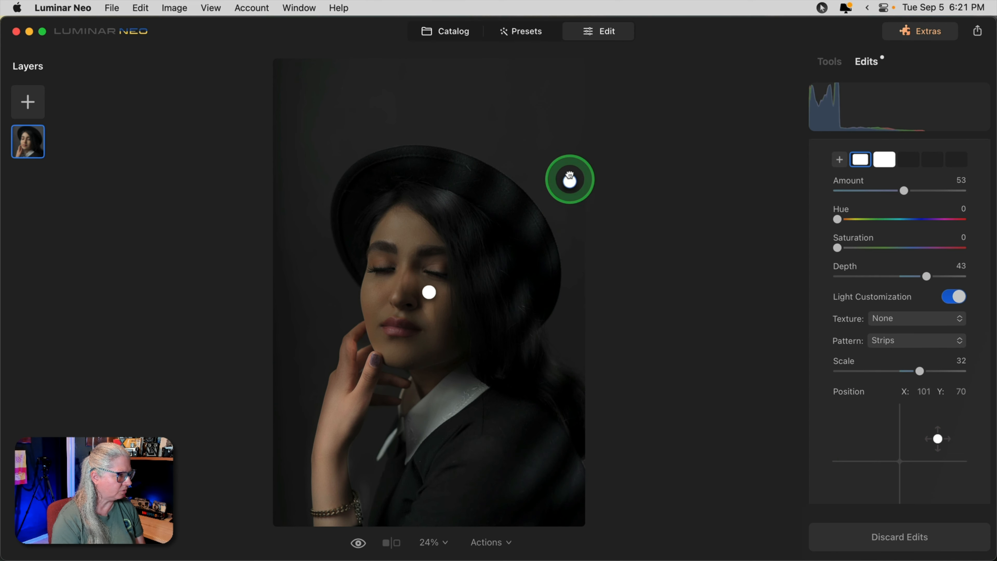
Step: Reposition the light behind the hat and set Brightness to 0, Smooth to 23, Light Contrast to 17, Amount to 78 and Depth to 28
{"action": "left_click_drag", "start_coordinate": [569, 175], "coordinate": [574, 316]}
{"action": "scroll", "coordinate": [912, 345], "scroll_direction": "up", "scroll_amount": 8}
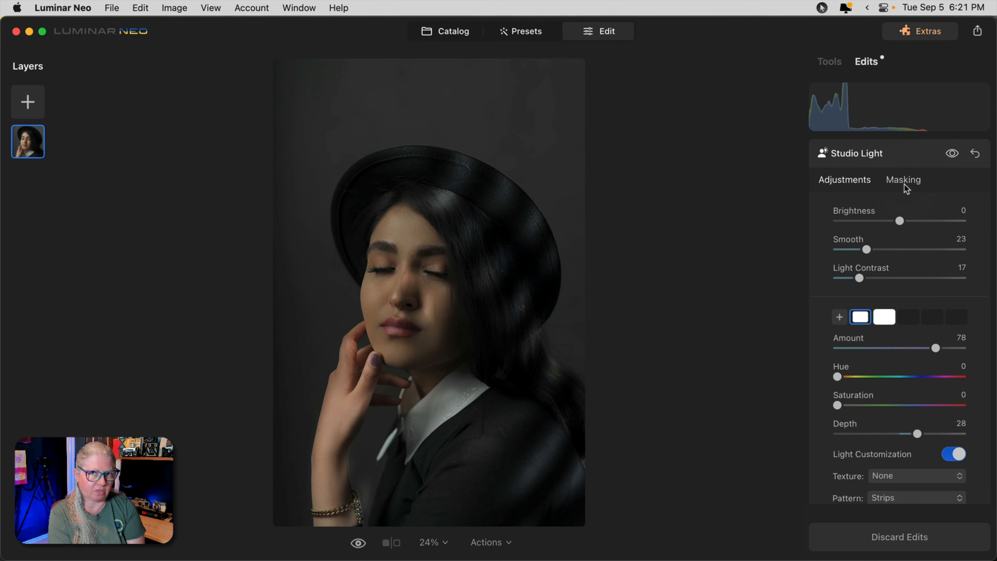
Step: Erase the Studio Light mask over the woman's face with a brush at Size 78, using the mask overlay as a guide
{"action": "left_click", "coordinate": [904, 182]}
{"action": "left_click", "coordinate": [840, 210]}
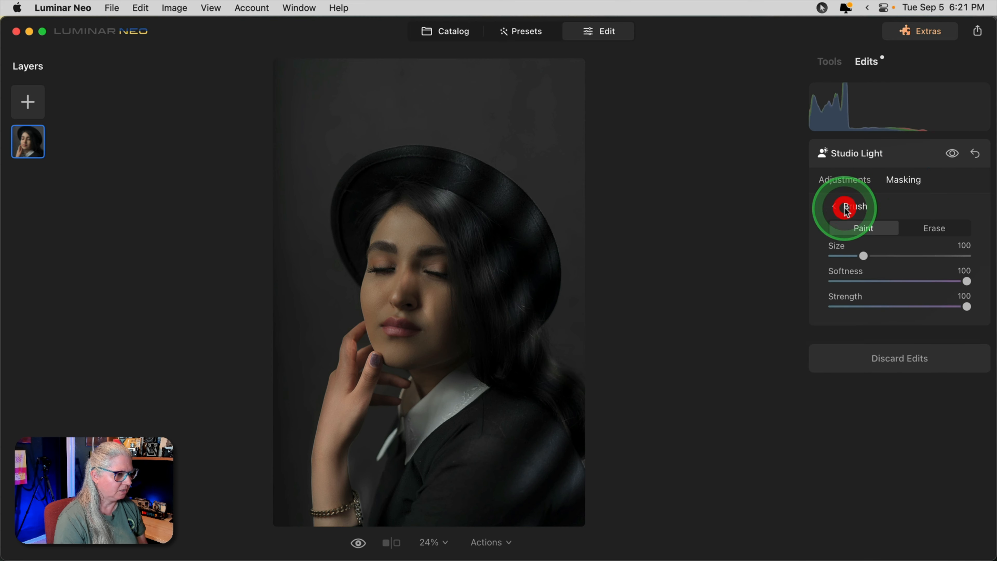
{"action": "left_click", "coordinate": [917, 231]}
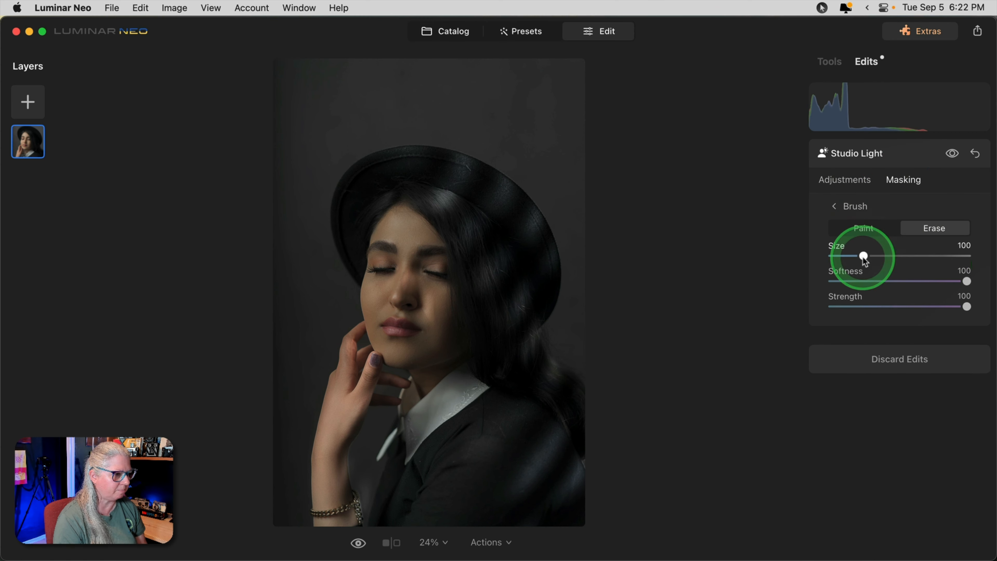
{"action": "left_click_drag", "start_coordinate": [863, 255], "coordinate": [856, 256]}
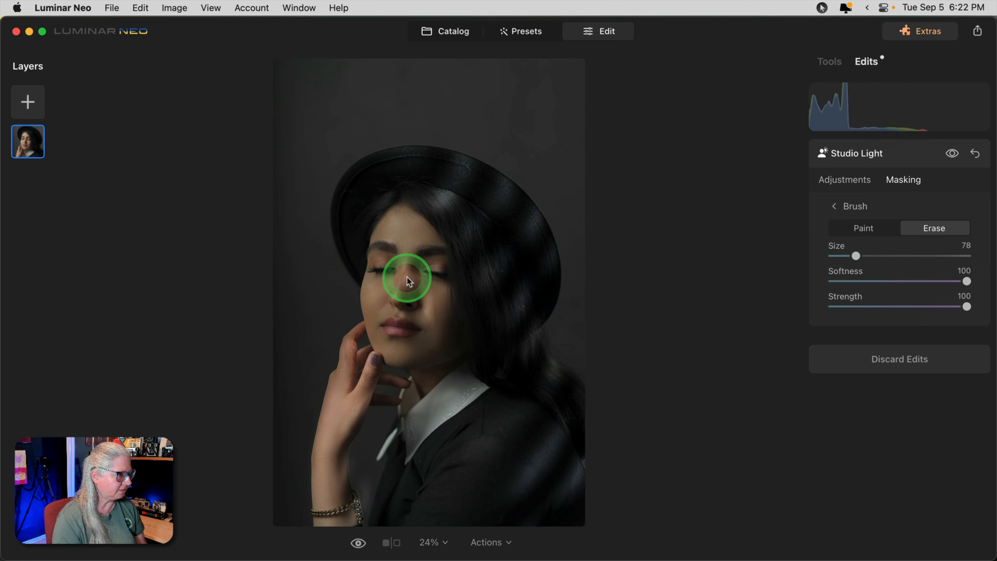
{"action": "key", "text": "/"}
{"action": "mouse_move", "coordinate": [419, 304]}
{"action": "left_mouse_down"}
{"action": "mouse_move", "coordinate": [393, 291]}
{"action": "mouse_move", "coordinate": [412, 280]}
{"action": "mouse_move", "coordinate": [422, 314]}
{"action": "mouse_move", "coordinate": [402, 269]}
{"action": "left_mouse_up"}
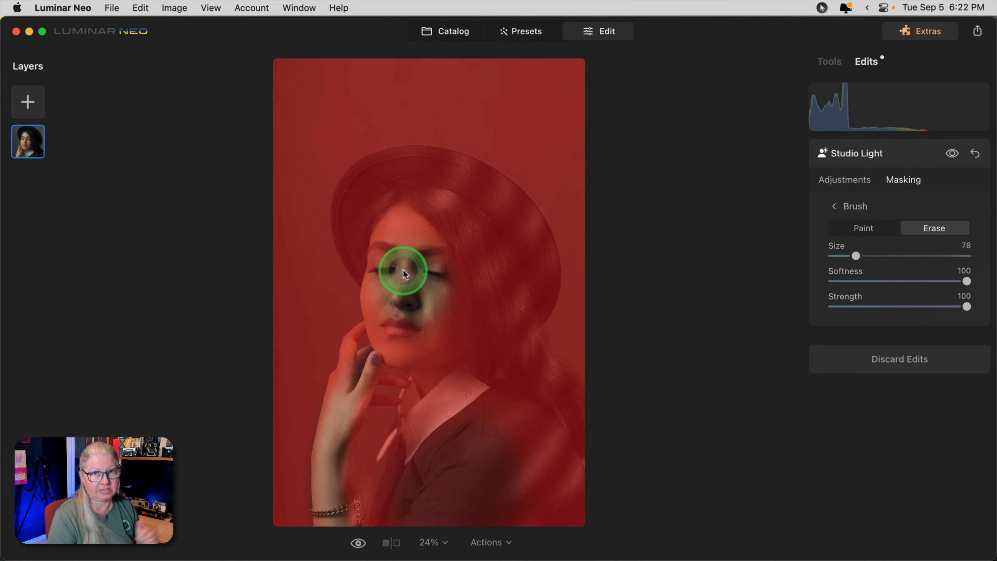
Step: Paint the Studio Light mask back over the shadowed side of the woman's face
{"action": "key", "text": "/"}
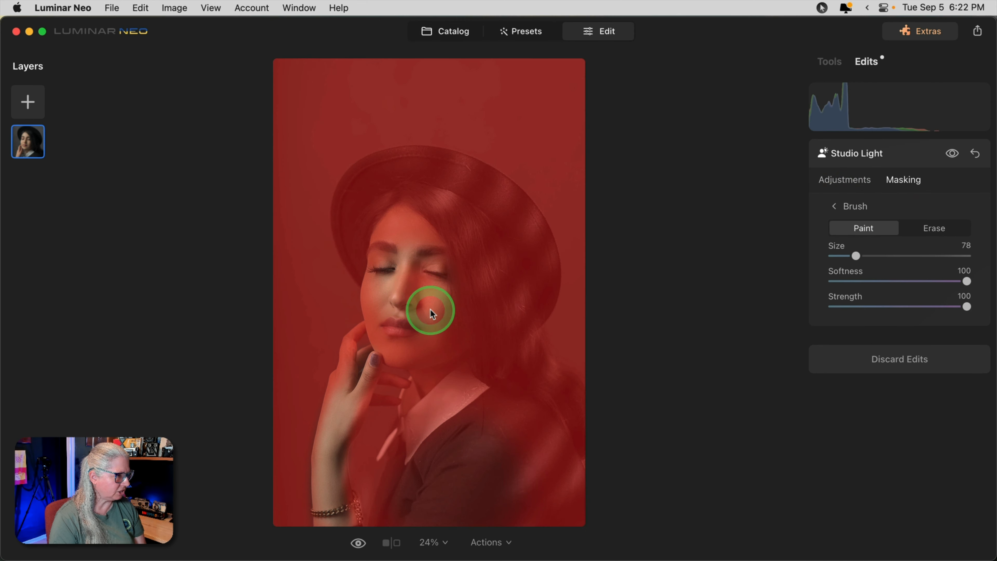
{"action": "mouse_move", "coordinate": [430, 309]}
{"action": "left_mouse_down"}
{"action": "mouse_move", "coordinate": [398, 276]}
{"action": "mouse_move", "coordinate": [390, 310]}
{"action": "mouse_move", "coordinate": [426, 270]}
{"action": "left_mouse_up"}
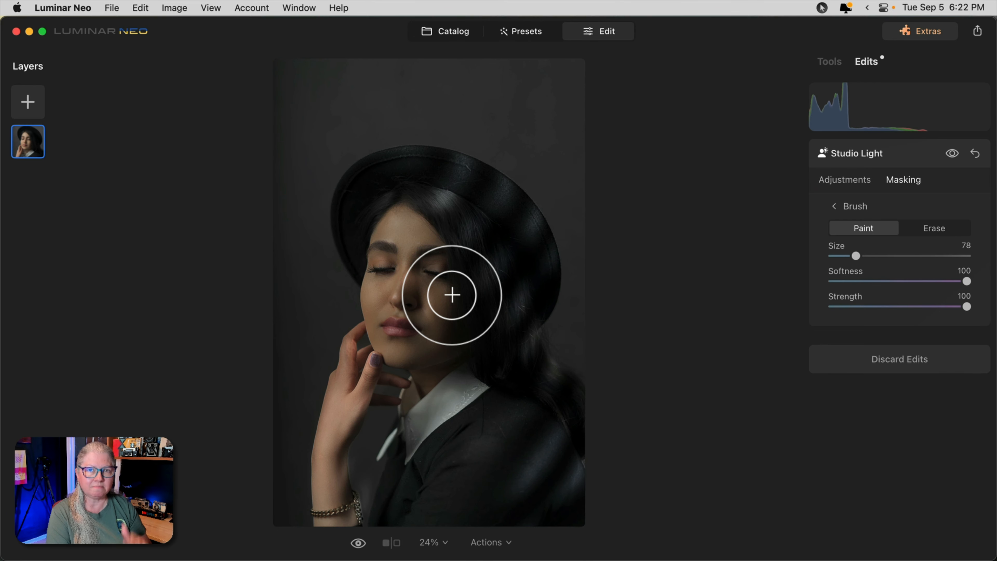
Step: Set Brightness to -30 and the hat light's Amount to 65, and place the second light beside the woman's face with Amount 39
{"action": "left_click", "coordinate": [861, 317]}
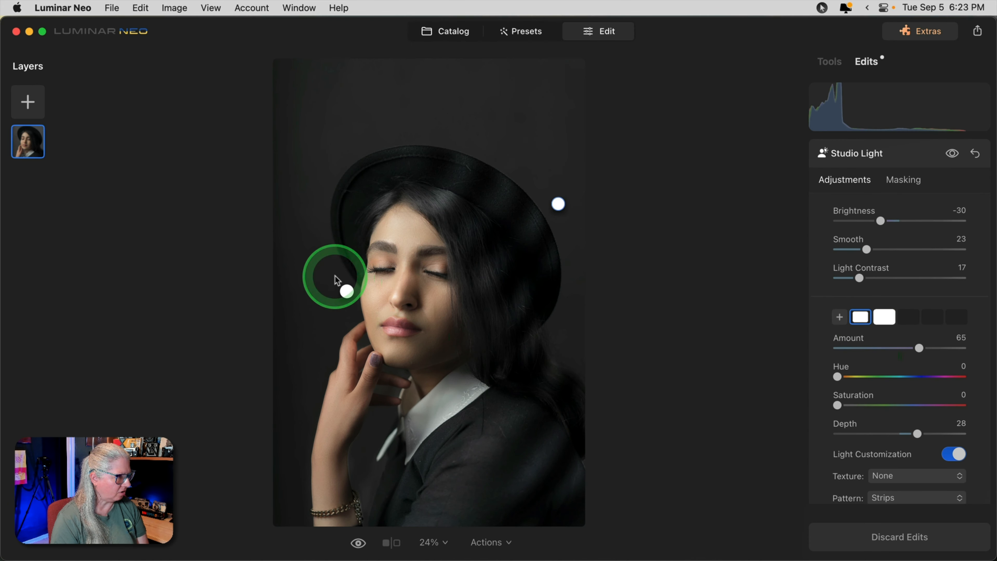
{"action": "left_click", "coordinate": [345, 281]}
{"action": "mouse_move", "coordinate": [345, 281]}
{"action": "left_mouse_down"}
{"action": "mouse_move", "coordinate": [383, 300]}
{"action": "mouse_move", "coordinate": [369, 363]}
{"action": "mouse_move", "coordinate": [328, 242]}
{"action": "mouse_move", "coordinate": [331, 271]}
{"action": "left_mouse_up"}
{"action": "mouse_move", "coordinate": [884, 348]}
{"action": "left_mouse_down"}
{"action": "mouse_move", "coordinate": [792, 345]}
{"action": "mouse_move", "coordinate": [915, 348]}
{"action": "mouse_move", "coordinate": [837, 345]}
{"action": "mouse_move", "coordinate": [910, 349]}
{"action": "mouse_move", "coordinate": [886, 348]}
{"action": "left_mouse_up"}
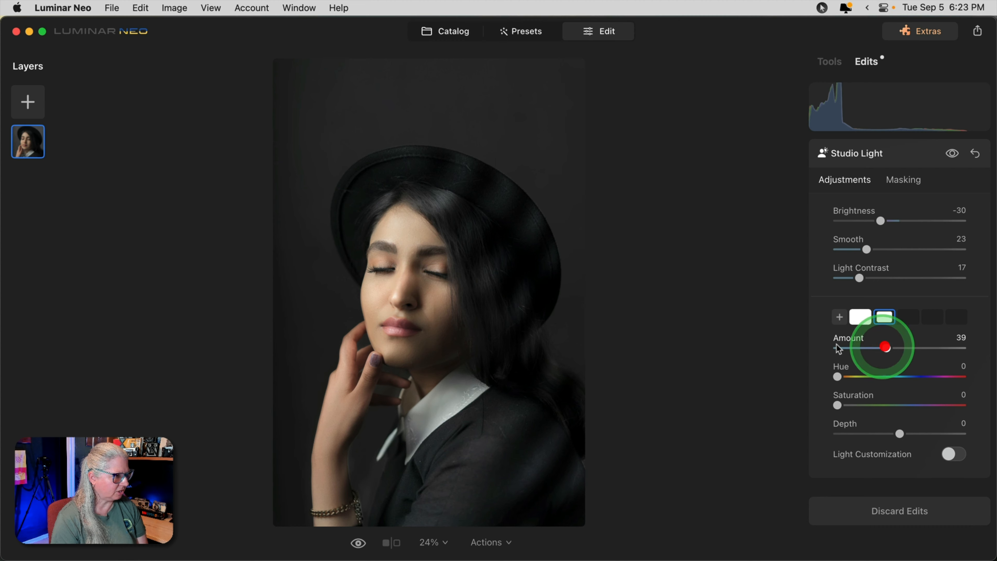
Step: Set the hat light's Amount to 71 and give it a red tint with Saturation 61
{"action": "left_click", "coordinate": [557, 203]}
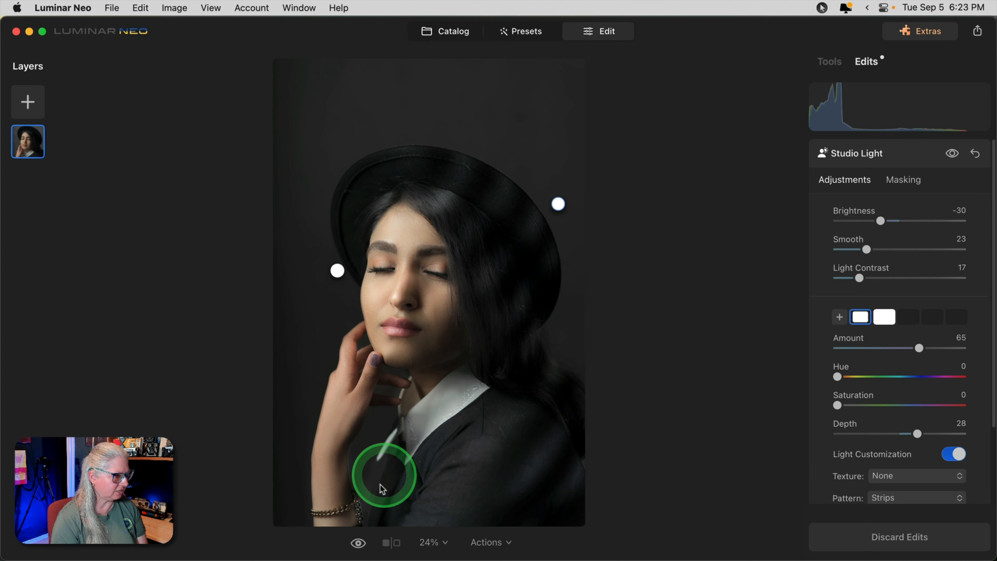
{"action": "left_click_drag", "start_coordinate": [919, 349], "coordinate": [926, 349]}
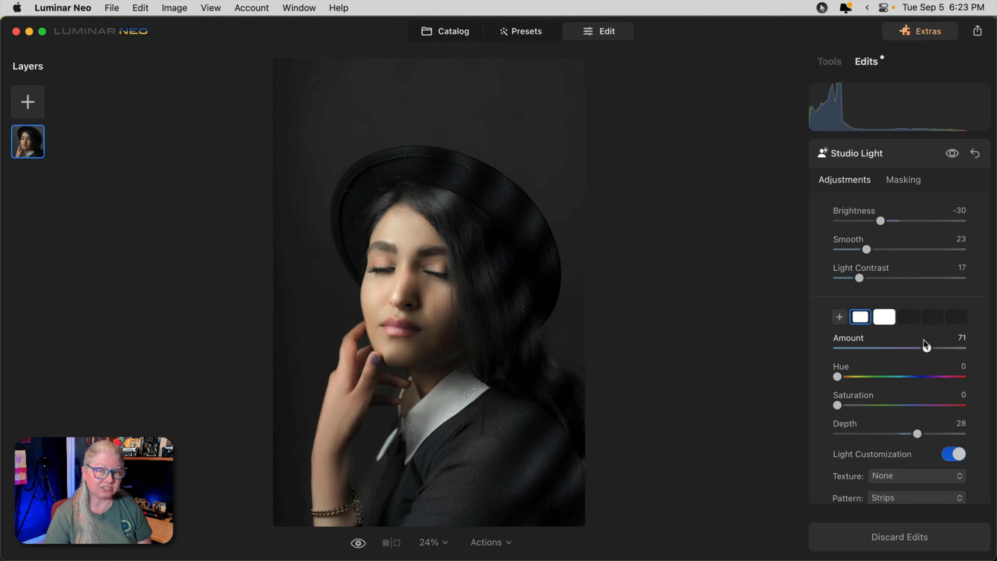
{"action": "left_click", "coordinate": [837, 406]}
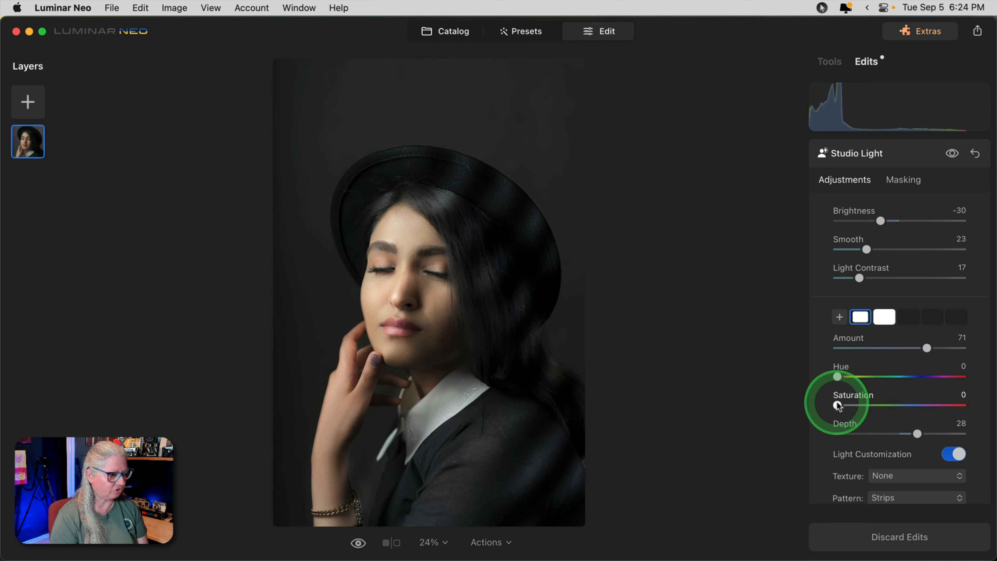
{"action": "left_click_drag", "start_coordinate": [837, 405], "coordinate": [915, 406]}
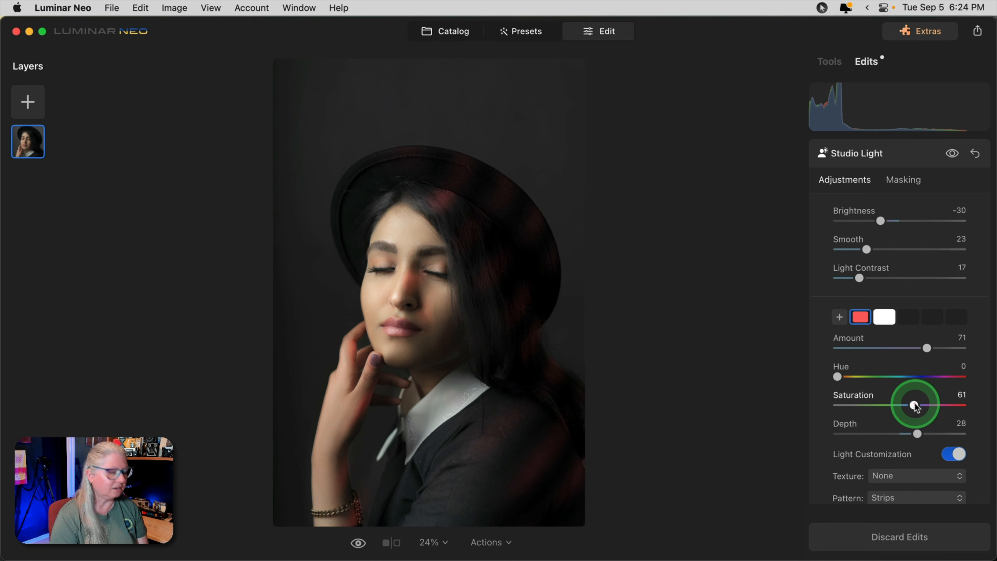
Step: Give the hat light a magenta tint with Hue 293 and Amount 93, set Light Contrast to 30, and compare with the unlit portrait
{"action": "left_click", "coordinate": [837, 376]}
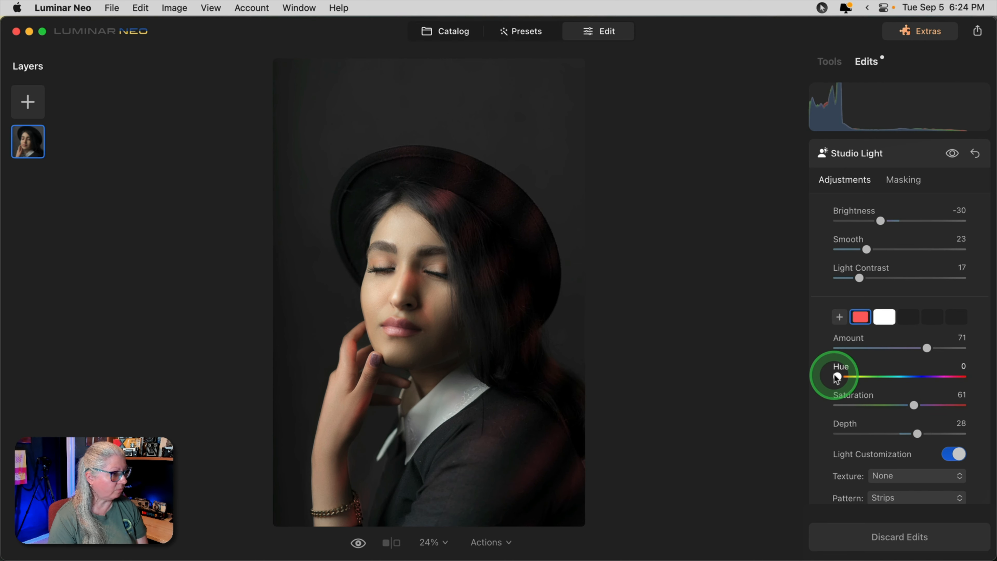
{"action": "left_click_drag", "start_coordinate": [835, 375], "coordinate": [940, 385]}
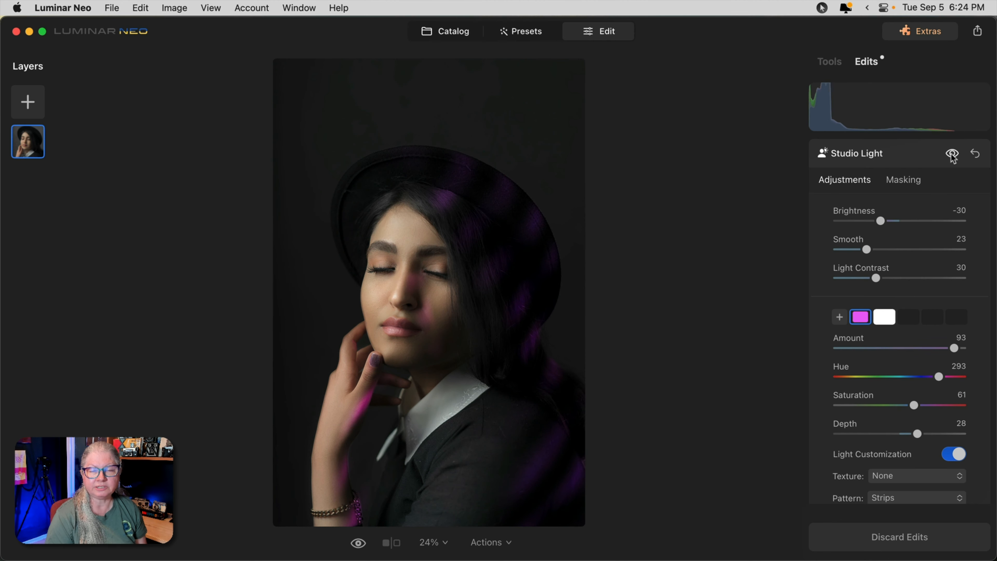
{"action": "left_click", "coordinate": [952, 154]}
{"action": "left_click", "coordinate": [952, 154]}
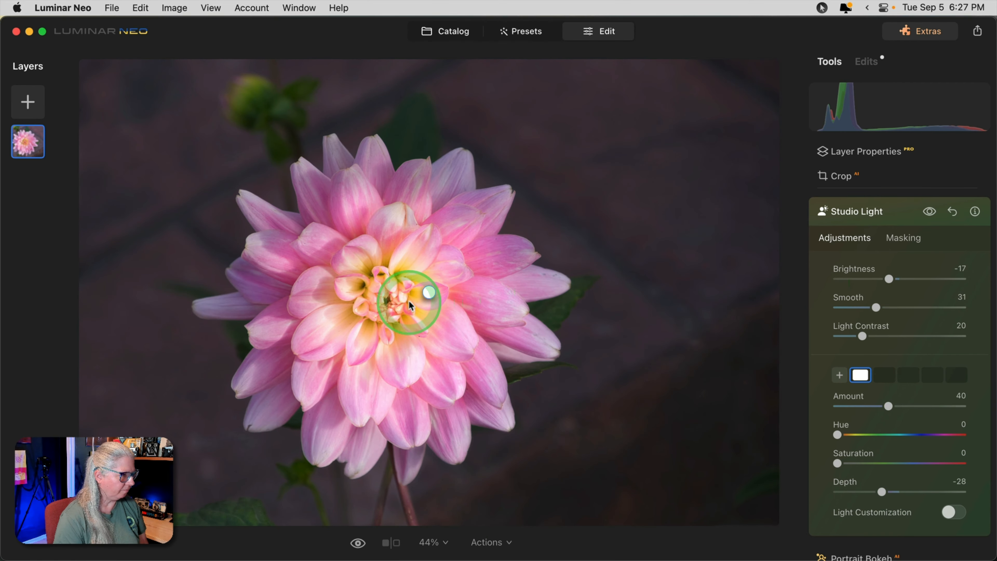
Step: Move the light onto the flower's right-hand petals, set Light Contrast to 18 and Smooth to 70, and compare with the original
{"action": "left_click_drag", "start_coordinate": [429, 292], "coordinate": [479, 272]}
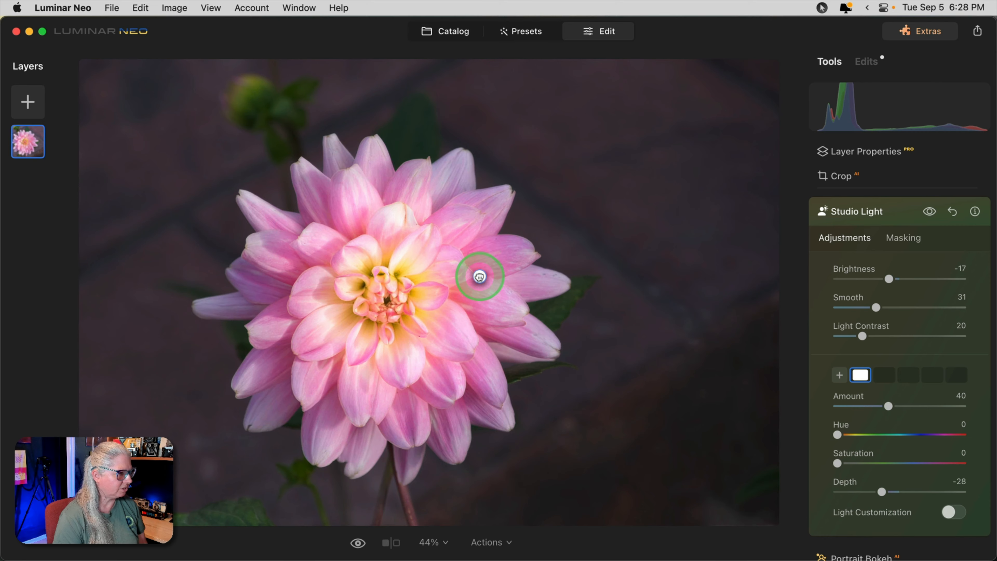
{"action": "left_click_drag", "start_coordinate": [862, 335], "coordinate": [873, 336]}
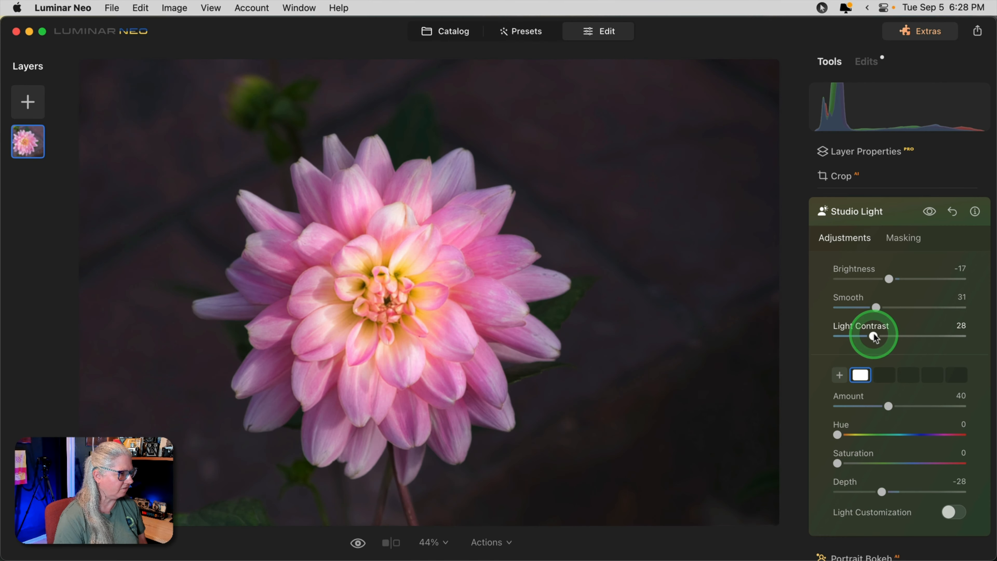
{"action": "left_click", "coordinate": [871, 336]}
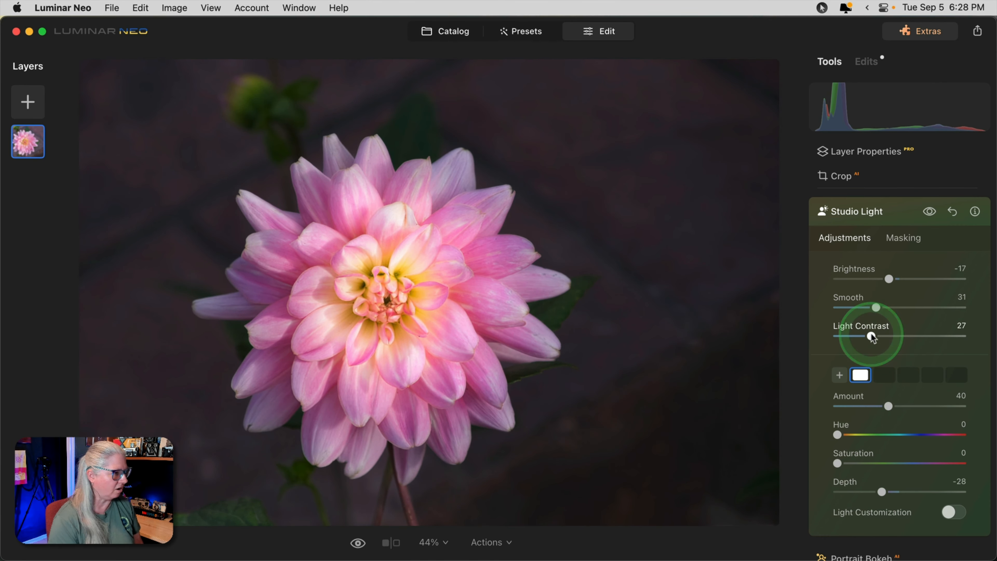
{"action": "left_click_drag", "start_coordinate": [871, 337], "coordinate": [861, 336]}
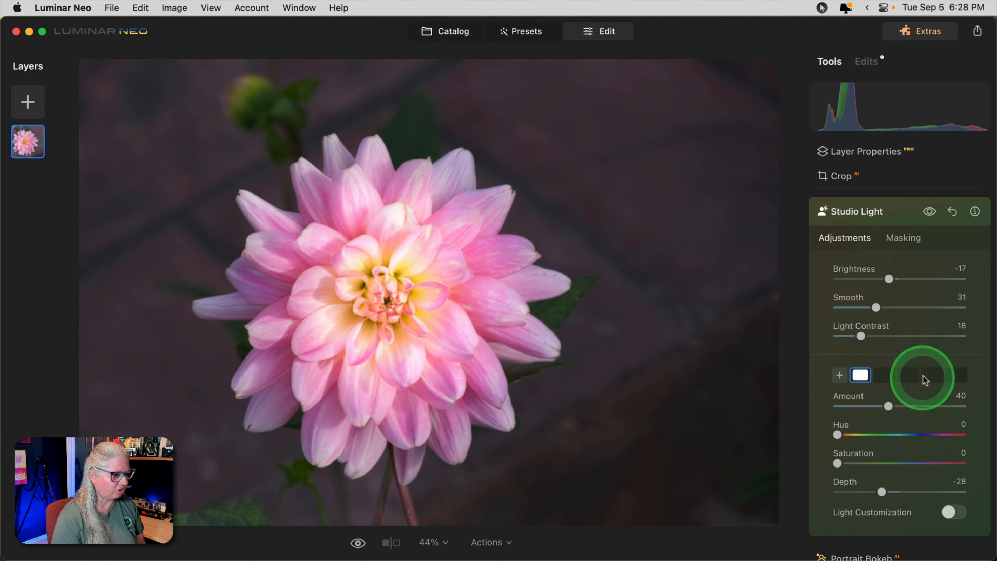
{"action": "left_click", "coordinate": [925, 307]}
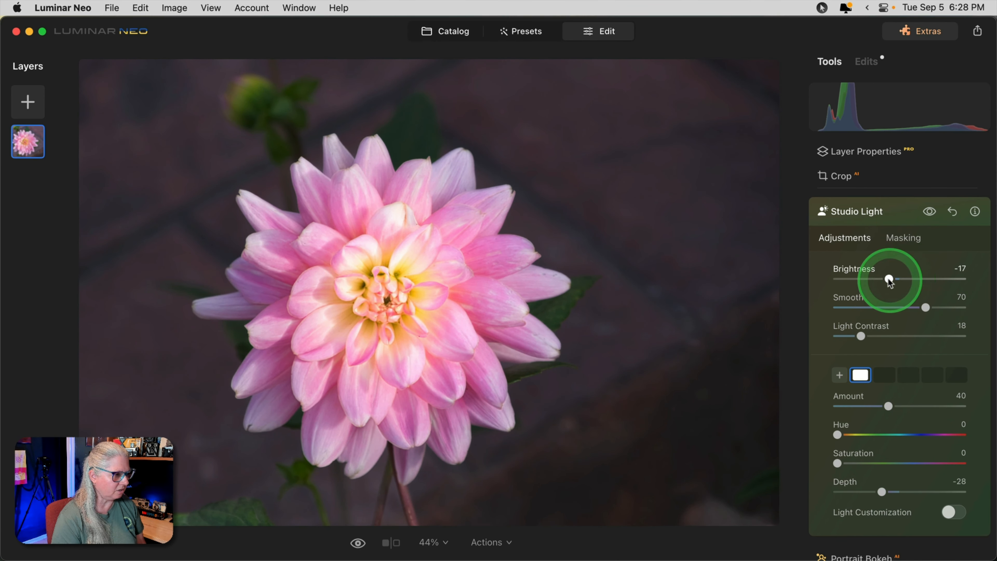
{"action": "left_click", "coordinate": [929, 212]}
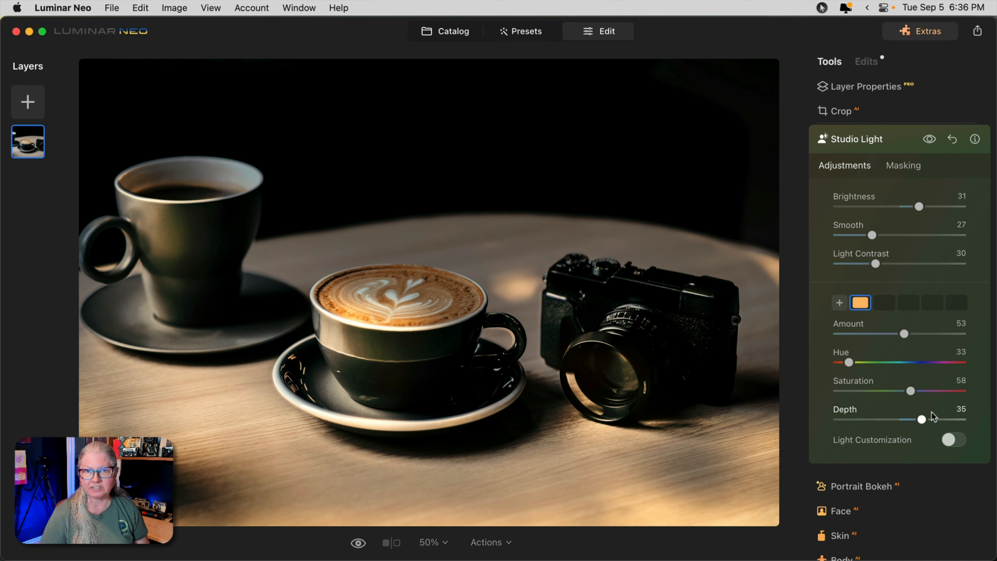
Step: Enable Light Customization for the coffee photo's light and switch its pattern from Strips to Dots
{"action": "scroll", "coordinate": [933, 416], "scroll_direction": "up", "scroll_amount": 1}
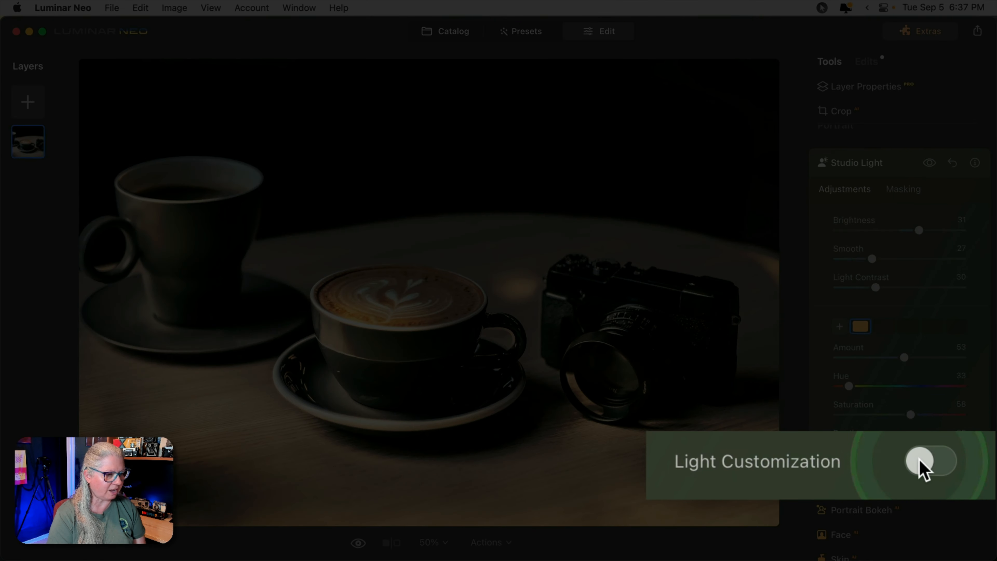
{"action": "left_click", "coordinate": [952, 463]}
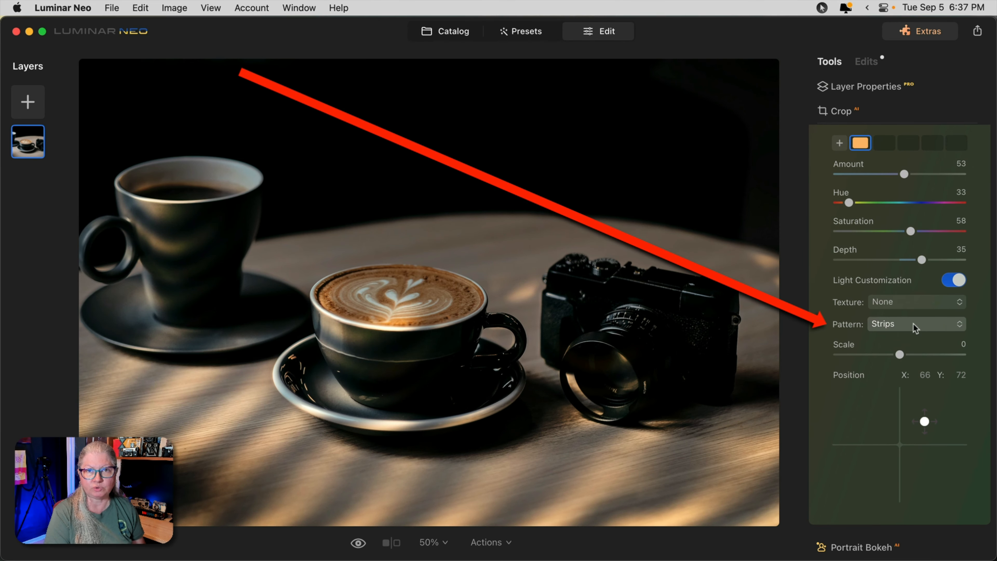
{"action": "left_click", "coordinate": [913, 324]}
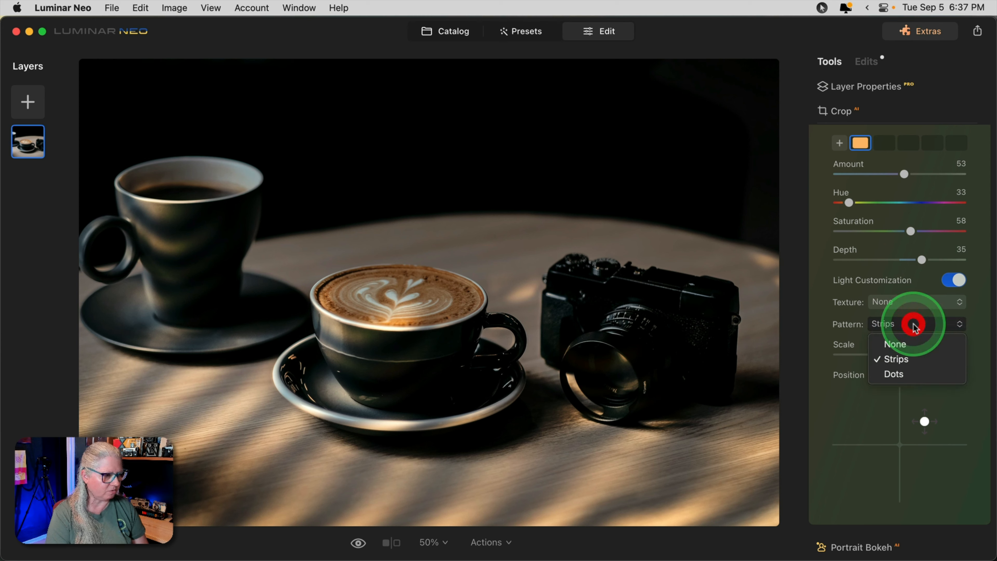
{"action": "left_click", "coordinate": [913, 325]}
{"action": "left_click", "coordinate": [901, 325]}
{"action": "left_click", "coordinate": [899, 374]}
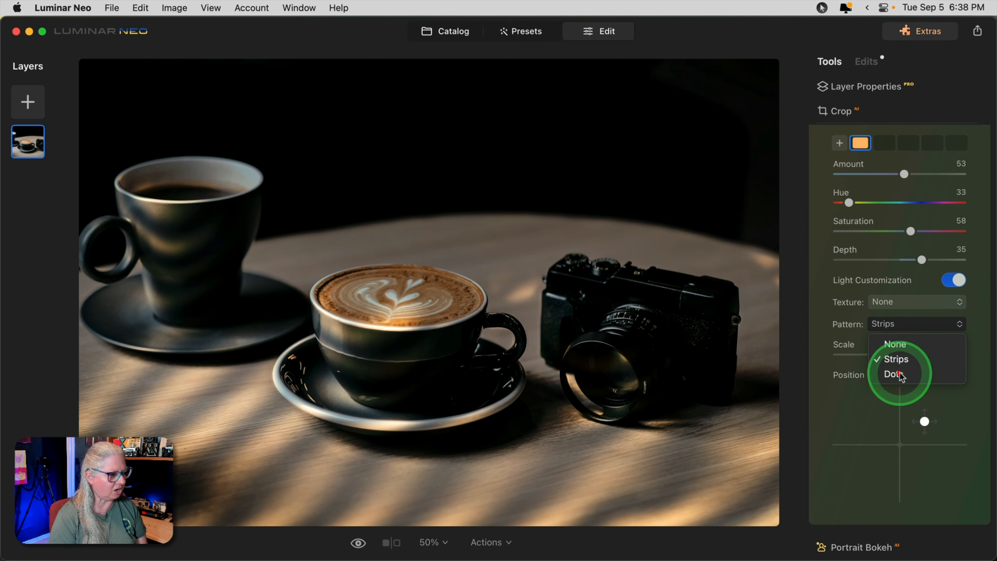
Step: Set the light's Pattern to None and sample other textures, including Palm Leaf, before choosing the Shutters texture
{"action": "mouse_move", "coordinate": [899, 354]}
{"action": "left_mouse_down"}
{"action": "mouse_move", "coordinate": [846, 355]}
{"action": "mouse_move", "coordinate": [943, 358]}
{"action": "mouse_move", "coordinate": [897, 356]}
{"action": "mouse_move", "coordinate": [900, 326]}
{"action": "left_mouse_up"}
{"action": "left_click", "coordinate": [900, 325]}
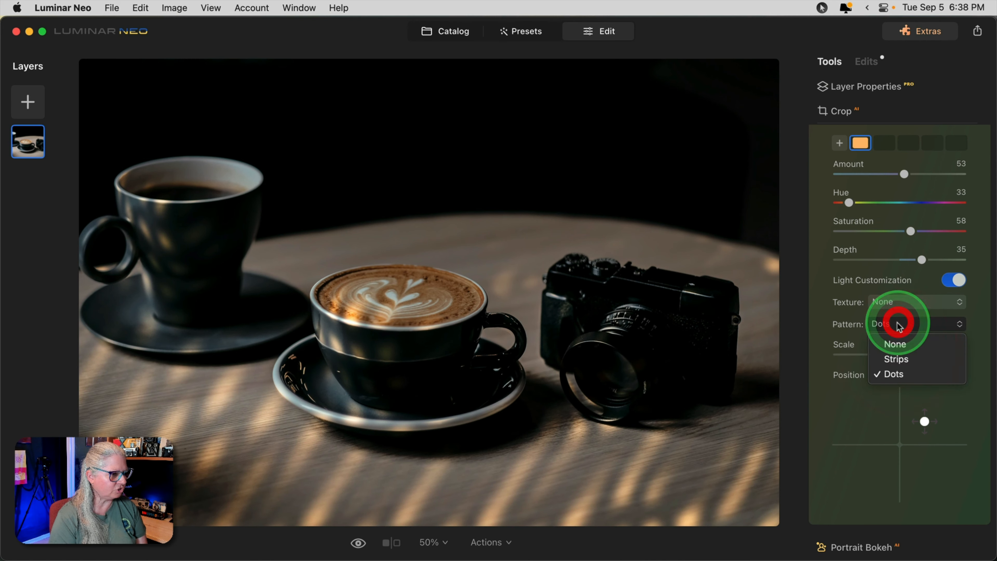
{"action": "left_click", "coordinate": [898, 345]}
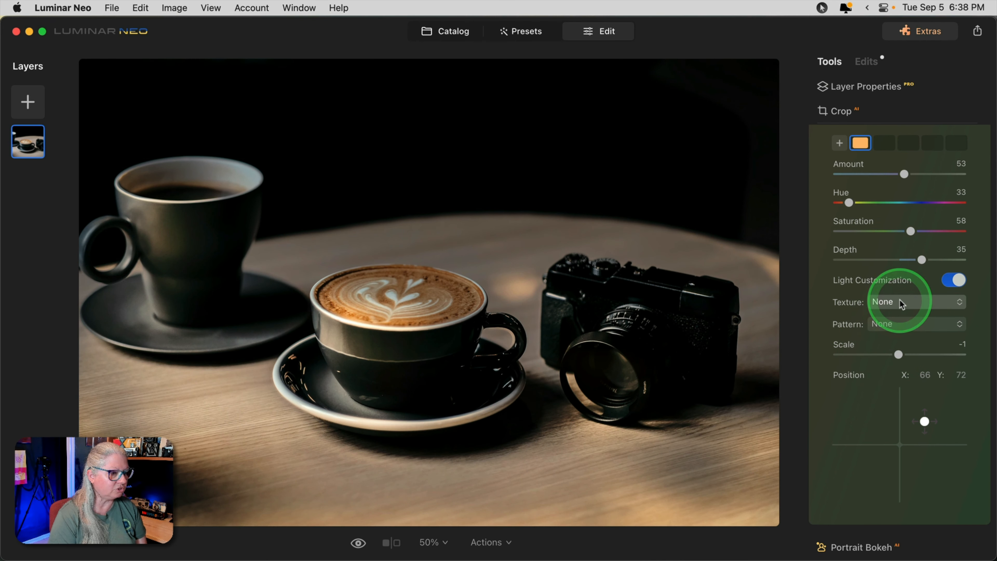
{"action": "left_click", "coordinate": [901, 304]}
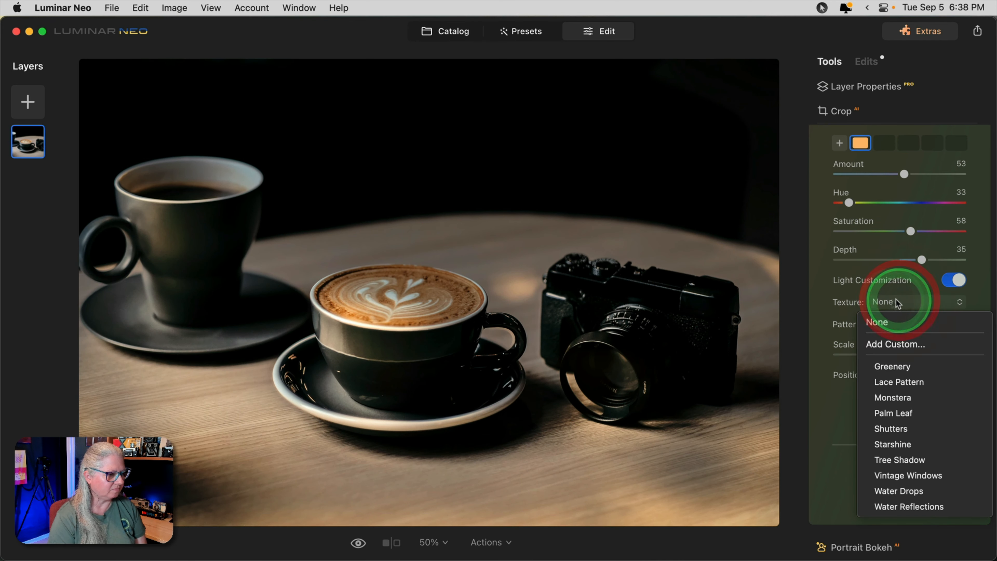
{"action": "left_click", "coordinate": [893, 383]}
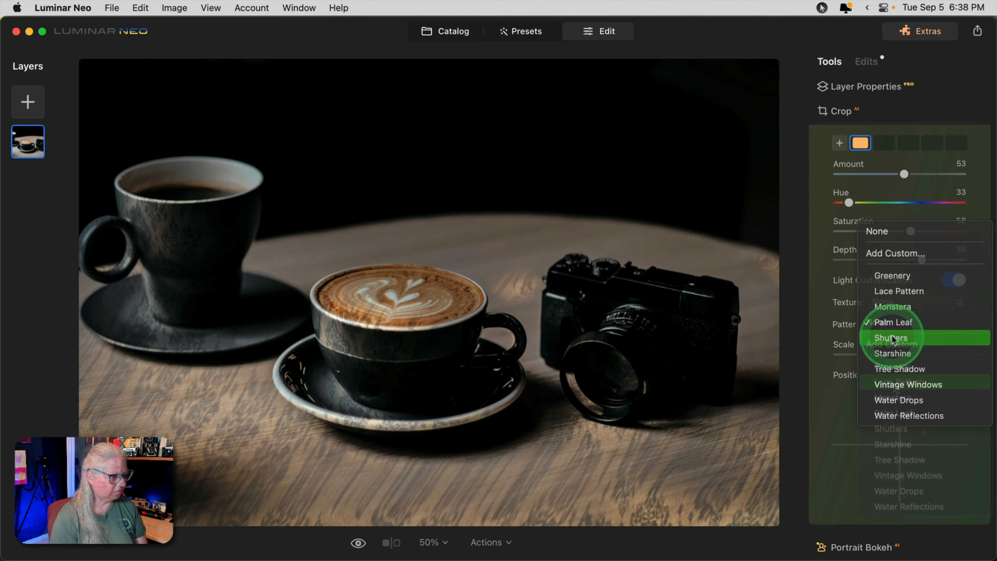
{"action": "left_click", "coordinate": [891, 338]}
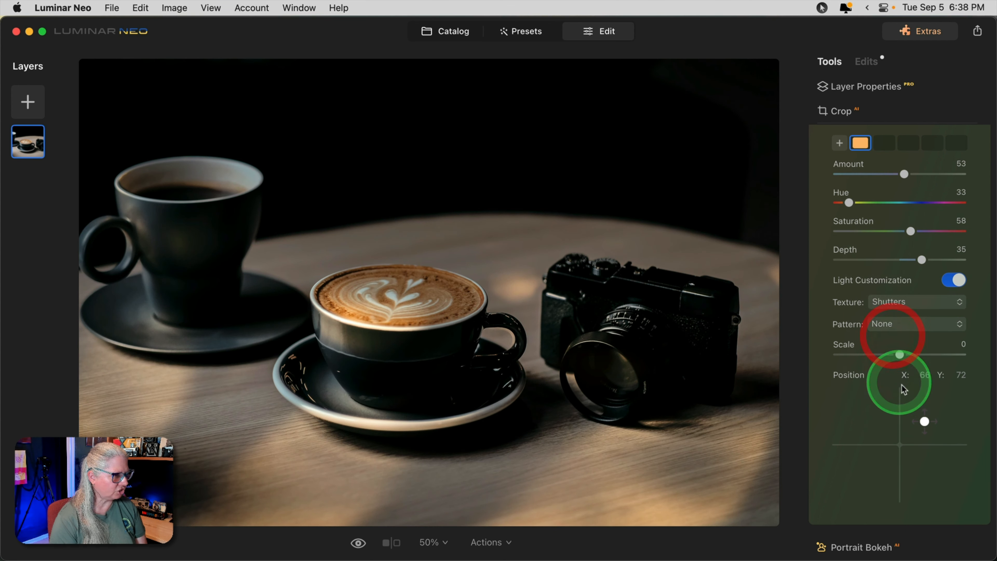
Step: Set the customization Scale to -38, apply the Strips pattern, and set Texture to None
{"action": "left_click_drag", "start_coordinate": [898, 355], "coordinate": [875, 348]}
{"action": "left_click", "coordinate": [885, 323]}
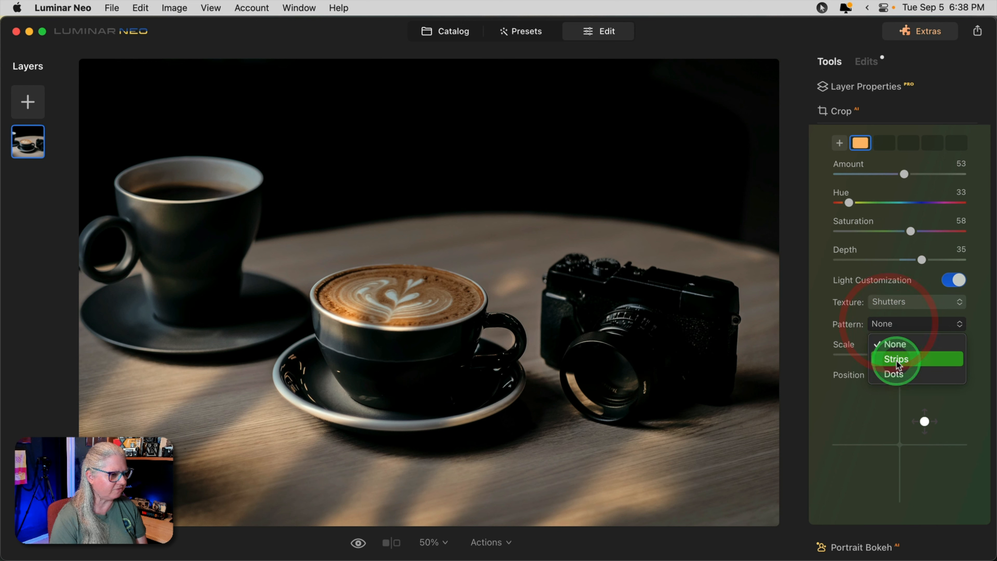
{"action": "left_click", "coordinate": [896, 357]}
{"action": "left_click", "coordinate": [886, 301]}
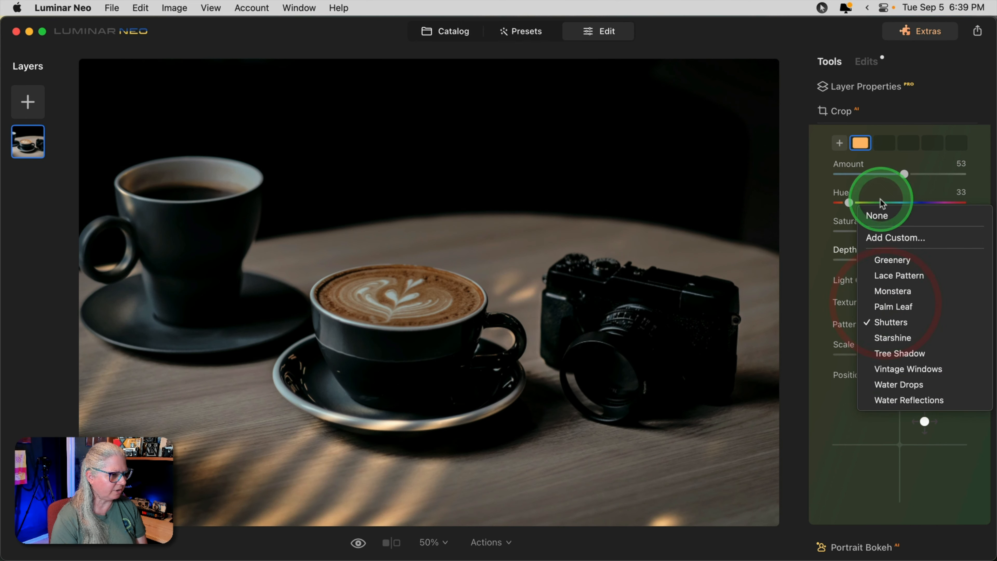
{"action": "left_click", "coordinate": [885, 220]}
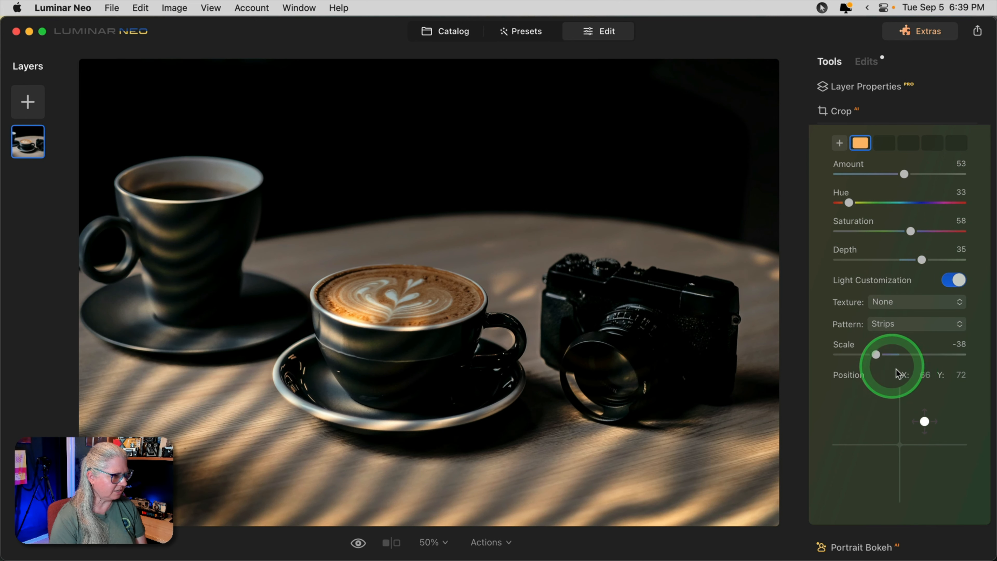
Step: Reposition the strips pattern to X 53, Y -78 and set its Scale to 19
{"action": "scroll", "coordinate": [906, 380], "scroll_direction": "down", "scroll_amount": 2}
{"action": "left_click_drag", "start_coordinate": [925, 387], "coordinate": [924, 441]}
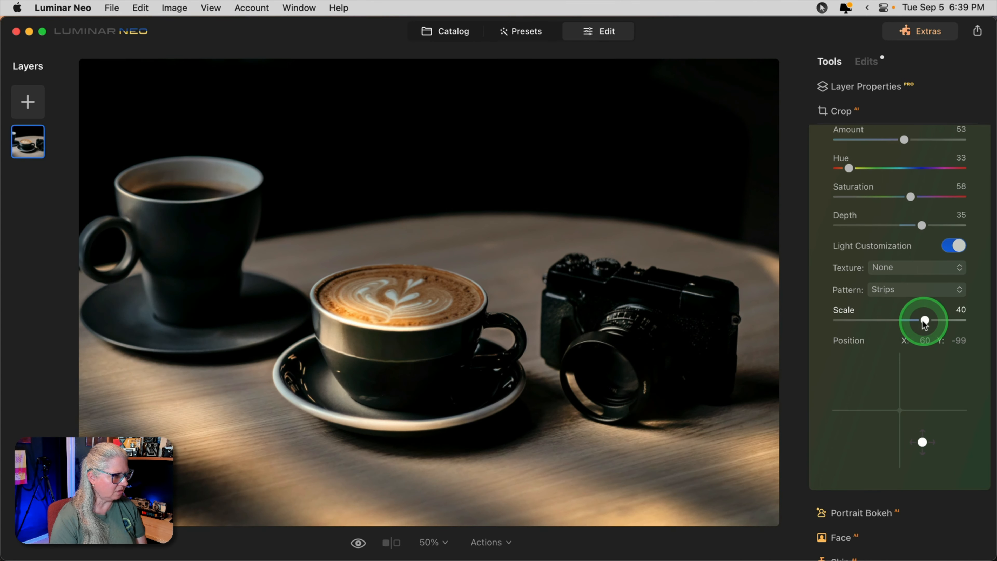
{"action": "mouse_move", "coordinate": [921, 321]}
{"action": "left_mouse_down"}
{"action": "mouse_move", "coordinate": [877, 320]}
{"action": "mouse_move", "coordinate": [944, 321]}
{"action": "mouse_move", "coordinate": [911, 321]}
{"action": "left_mouse_up"}
{"action": "left_click", "coordinate": [604, 457]}
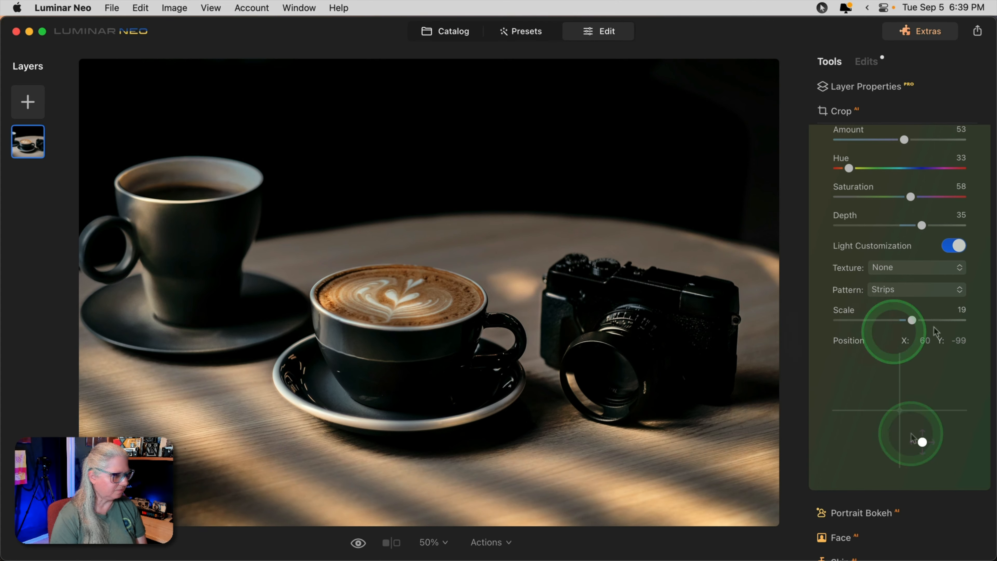
{"action": "mouse_move", "coordinate": [920, 440]}
{"action": "left_mouse_down"}
{"action": "mouse_move", "coordinate": [921, 407]}
{"action": "mouse_move", "coordinate": [920, 435]}
{"action": "left_mouse_up"}
Step: Set Pattern to None and apply the Water Reflections texture to the light
{"action": "left_click", "coordinate": [902, 289]}
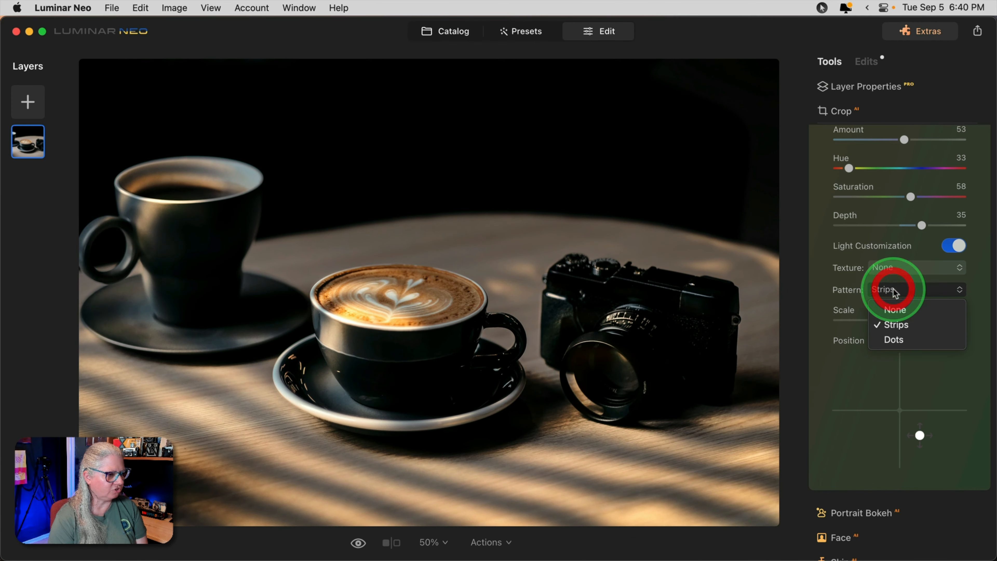
{"action": "left_click", "coordinate": [897, 311]}
{"action": "left_click", "coordinate": [889, 274]}
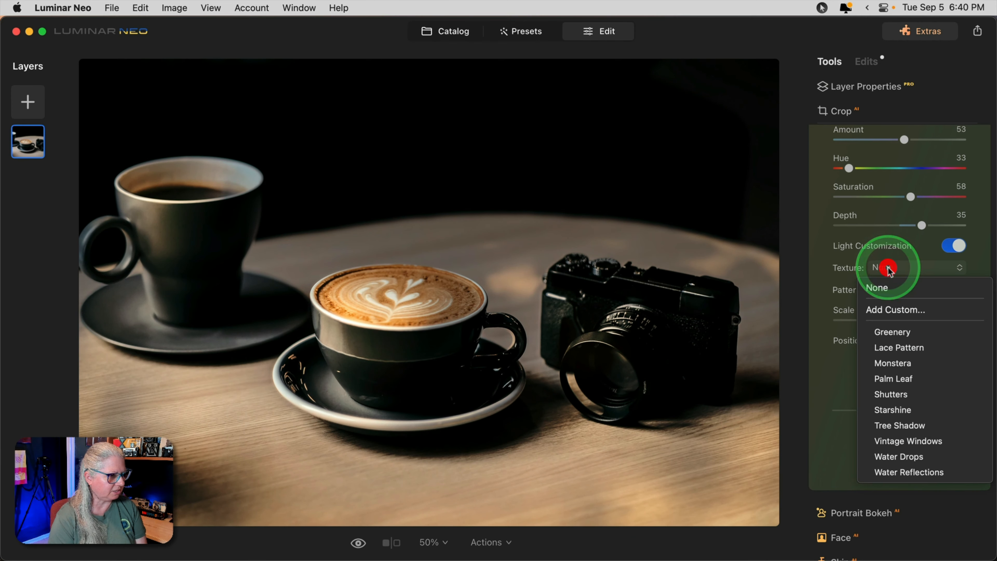
{"action": "left_click", "coordinate": [891, 471]}
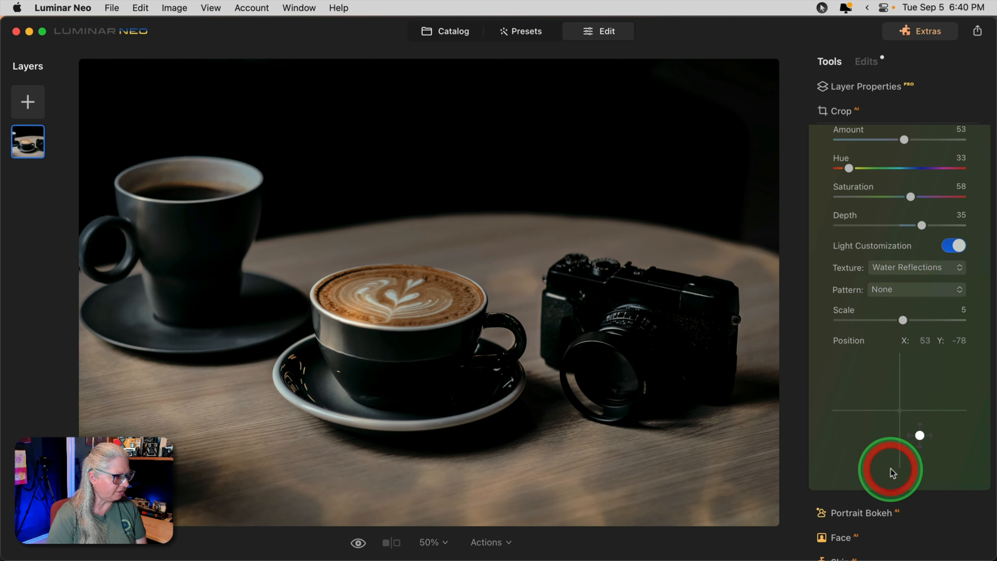
{"action": "left_click", "coordinate": [960, 267]}
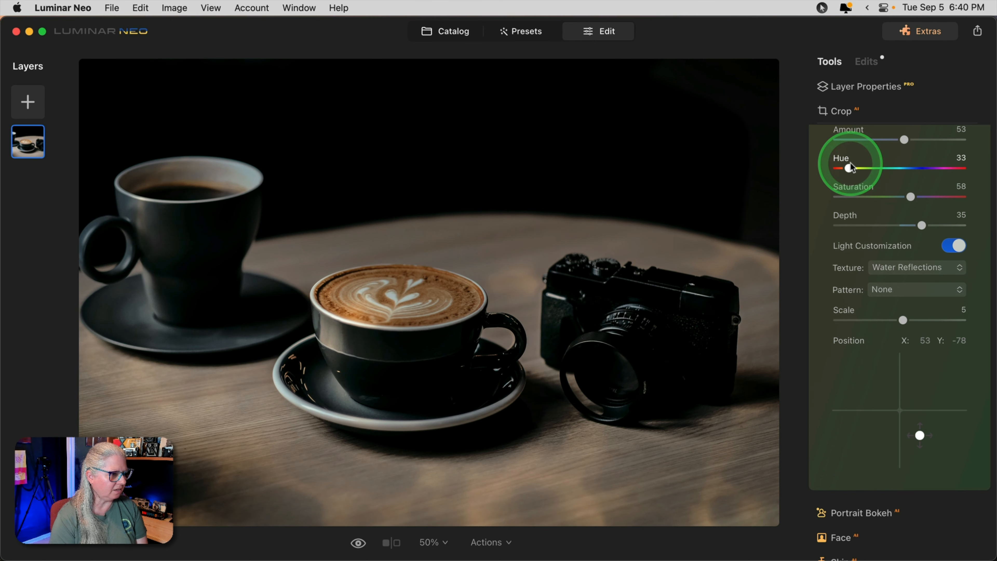
Step: Tint the light blue with Hue 226, Saturation 88, Amount 82 and Depth 66, and reduce the texture's Scale
{"action": "left_click_drag", "start_coordinate": [848, 169], "coordinate": [918, 172]}
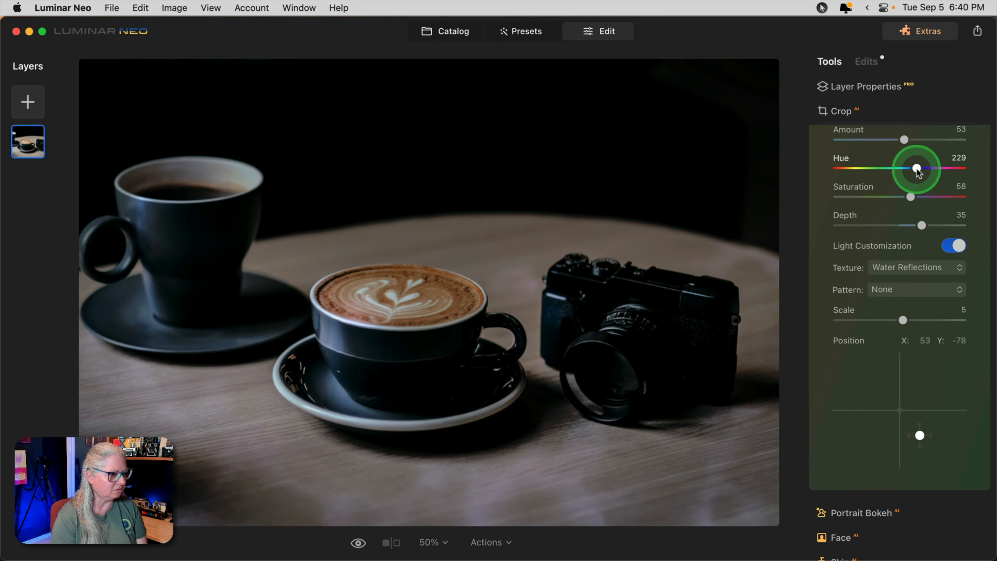
{"action": "left_click_drag", "start_coordinate": [912, 172], "coordinate": [911, 171]}
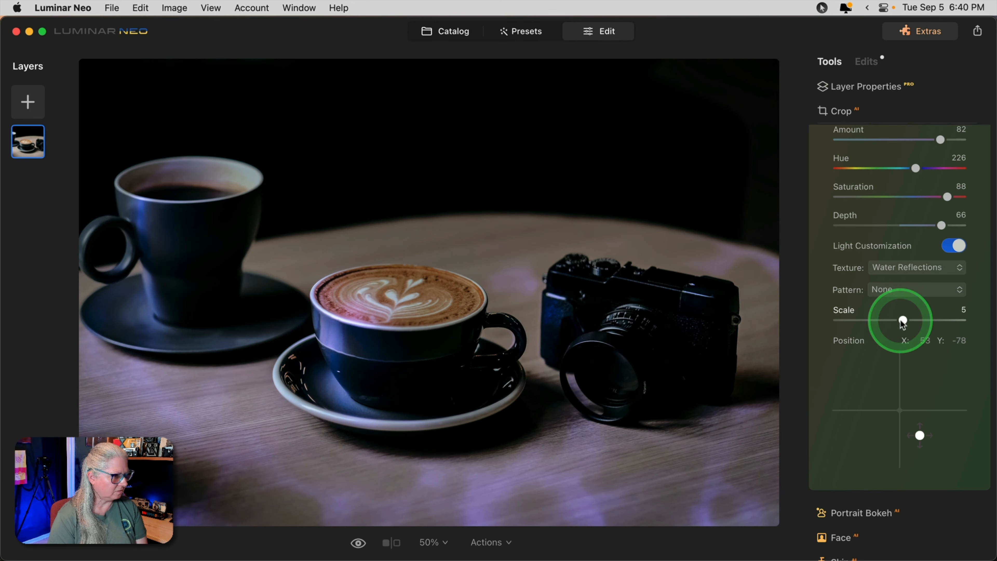
{"action": "left_click_drag", "start_coordinate": [901, 319], "coordinate": [865, 320]}
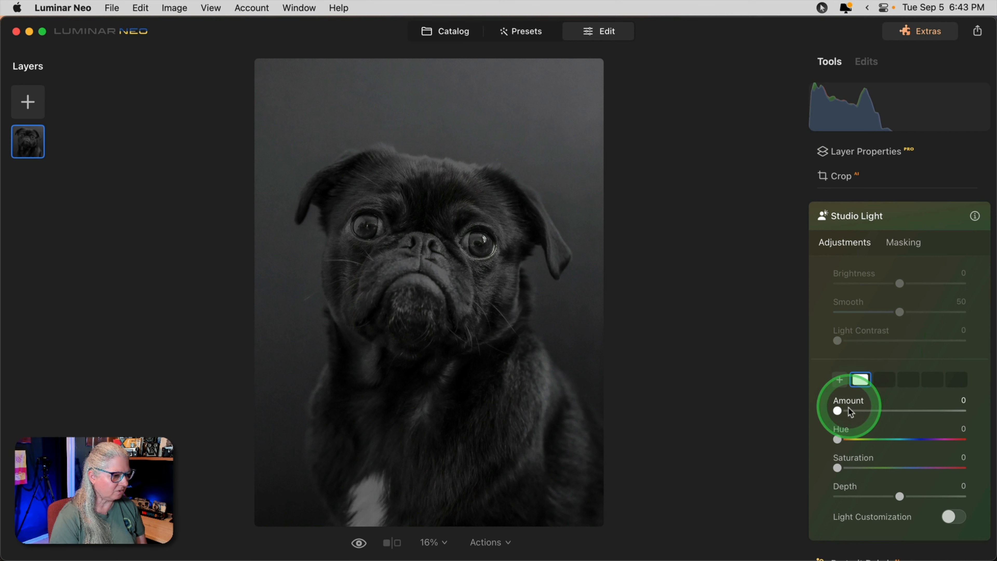
Step: Light the pug from beside its right-hand ear with Amount 56, Hue 10, Saturation 64 and Depth 63, and set Light Contrast to 10
{"action": "left_click_drag", "start_coordinate": [837, 411], "coordinate": [886, 413]}
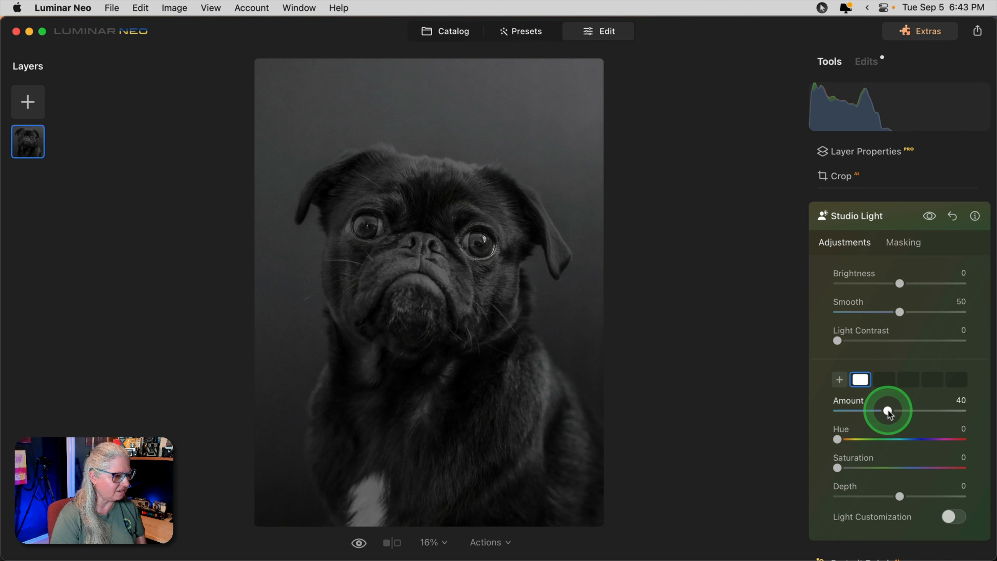
{"action": "left_click_drag", "start_coordinate": [837, 439], "coordinate": [927, 469]}
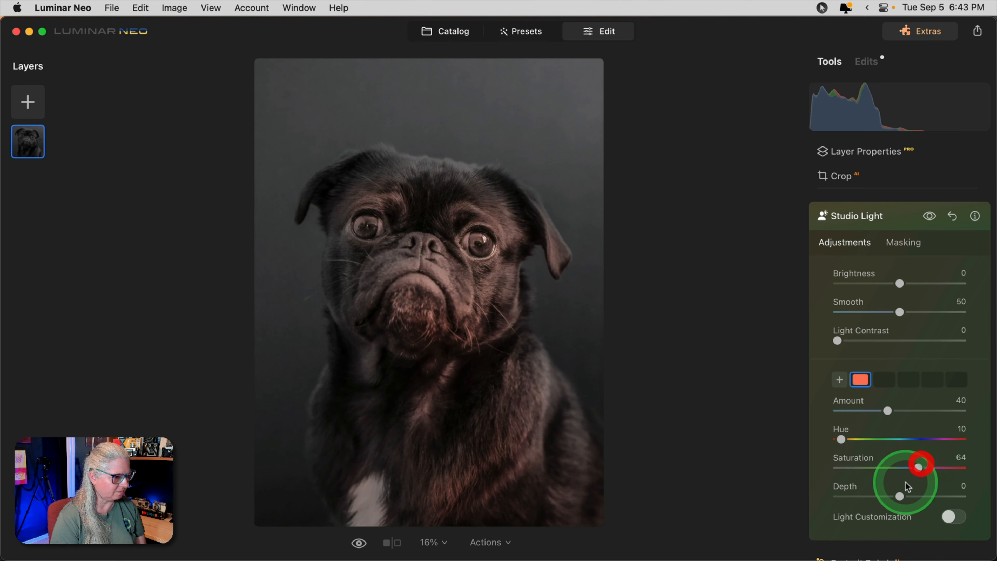
{"action": "mouse_move", "coordinate": [469, 294]}
{"action": "left_click_drag", "start_coordinate": [424, 292], "coordinate": [578, 206]}
{"action": "left_click_drag", "start_coordinate": [838, 341], "coordinate": [849, 341]}
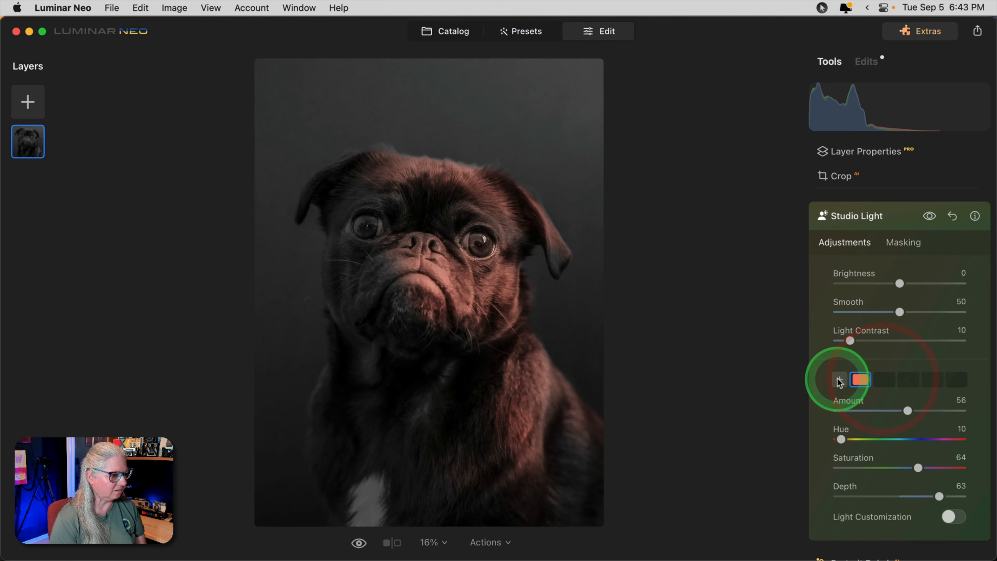
Step: Add a second light beside the pug's left-hand cheek, raise its Amount, and tint it blue
{"action": "left_click", "coordinate": [839, 379]}
{"action": "left_click_drag", "start_coordinate": [446, 304], "coordinate": [321, 246]}
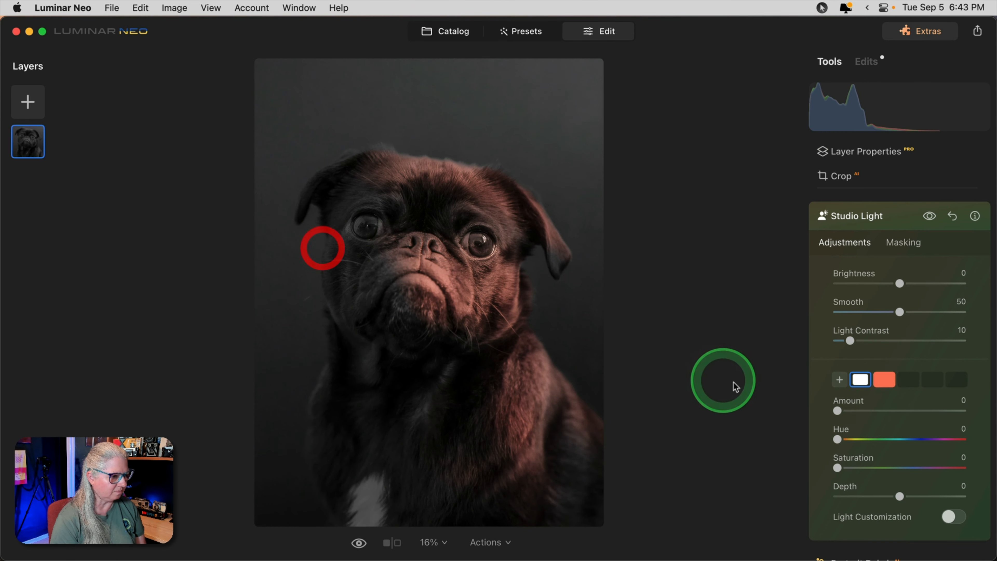
{"action": "left_click_drag", "start_coordinate": [837, 411], "coordinate": [938, 417]}
{"action": "left_click_drag", "start_coordinate": [837, 439], "coordinate": [905, 439]}
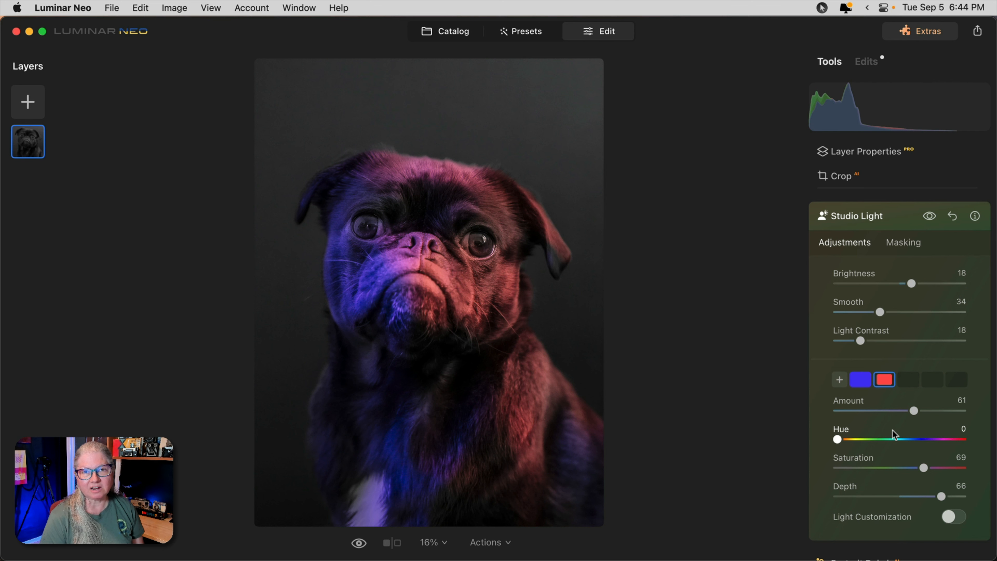
Step: Compare the relit pug with the original photo
{"action": "key", "text": "backslash"}
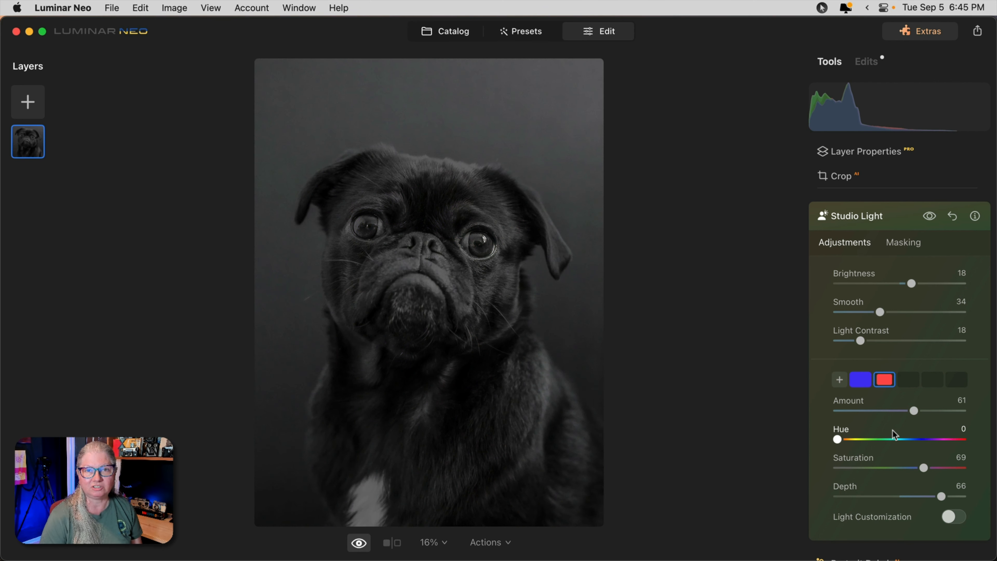
{"action": "key", "text": "backslash"}
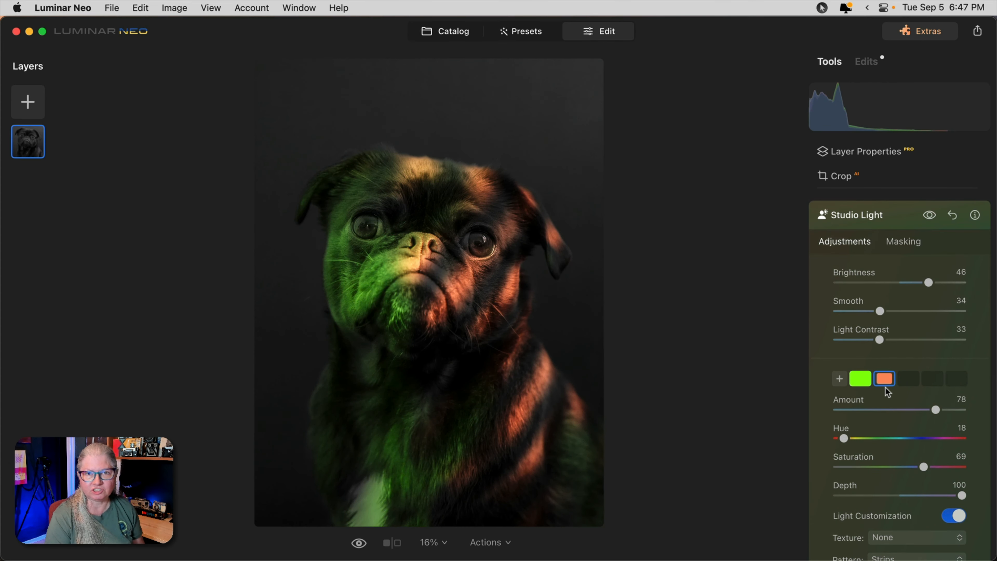
Step: Review the pattern choices for the pug's orange light and select the green light
{"action": "scroll", "coordinate": [886, 387], "scroll_direction": "down", "scroll_amount": 5}
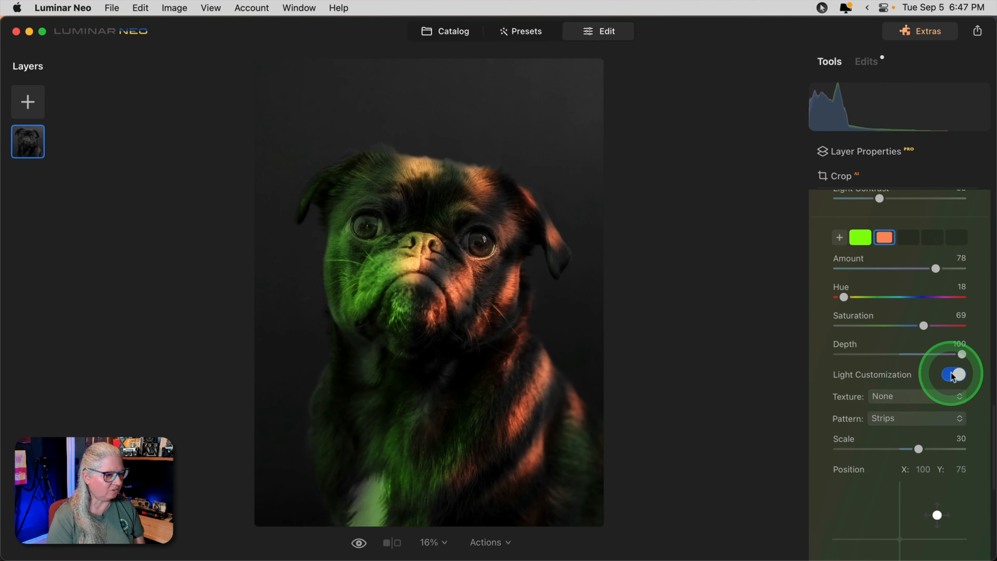
{"action": "left_click", "coordinate": [896, 420]}
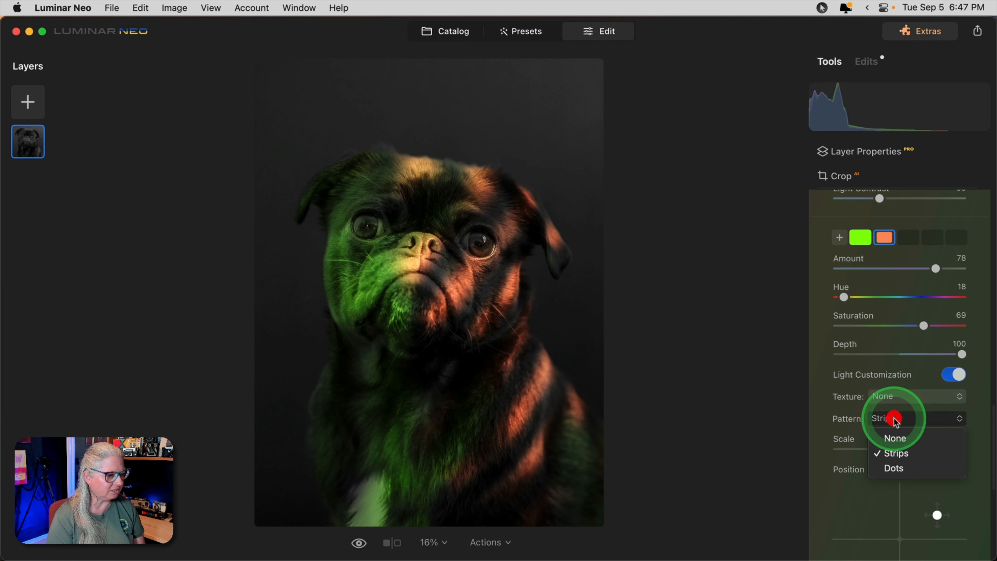
{"action": "left_click", "coordinate": [844, 415]}
{"action": "scroll", "coordinate": [874, 411], "scroll_direction": "up", "scroll_amount": 3}
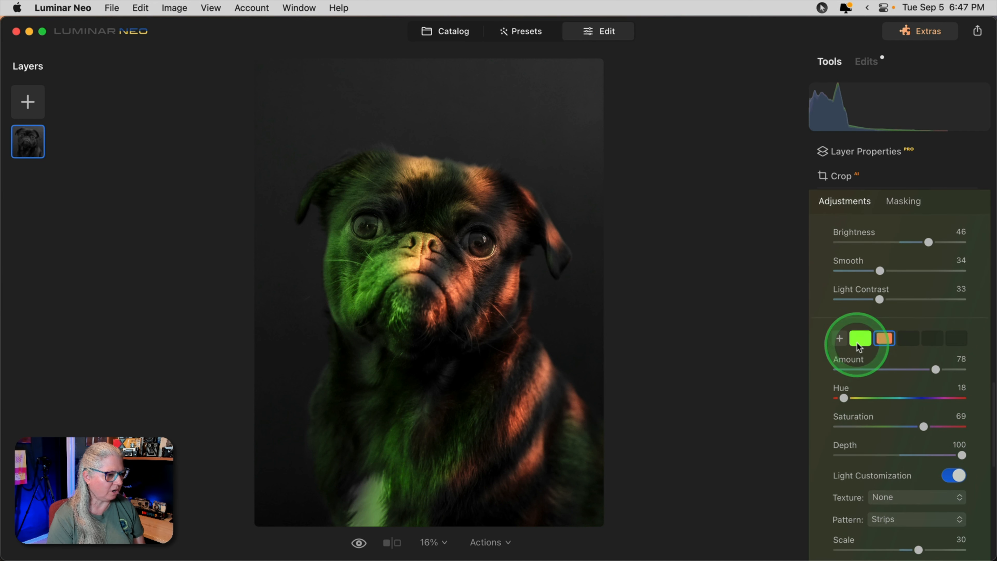
{"action": "left_click", "coordinate": [859, 338]}
{"action": "scroll", "coordinate": [859, 340], "scroll_direction": "up", "scroll_amount": 1}
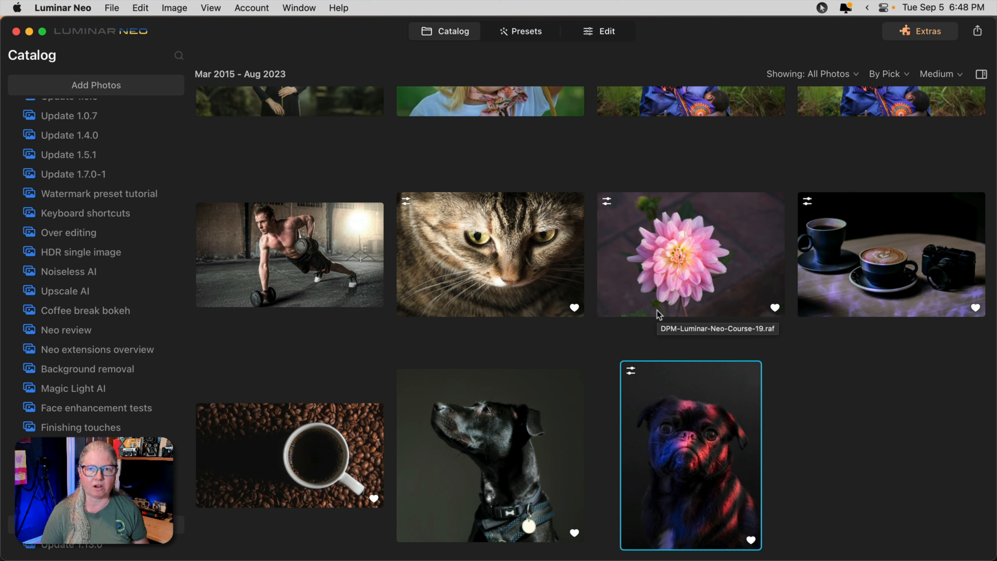
Step: Copy the pug photo's adjustments onto the black dog photo and compare the relit dog with its original
{"action": "key", "text": "super+c"}
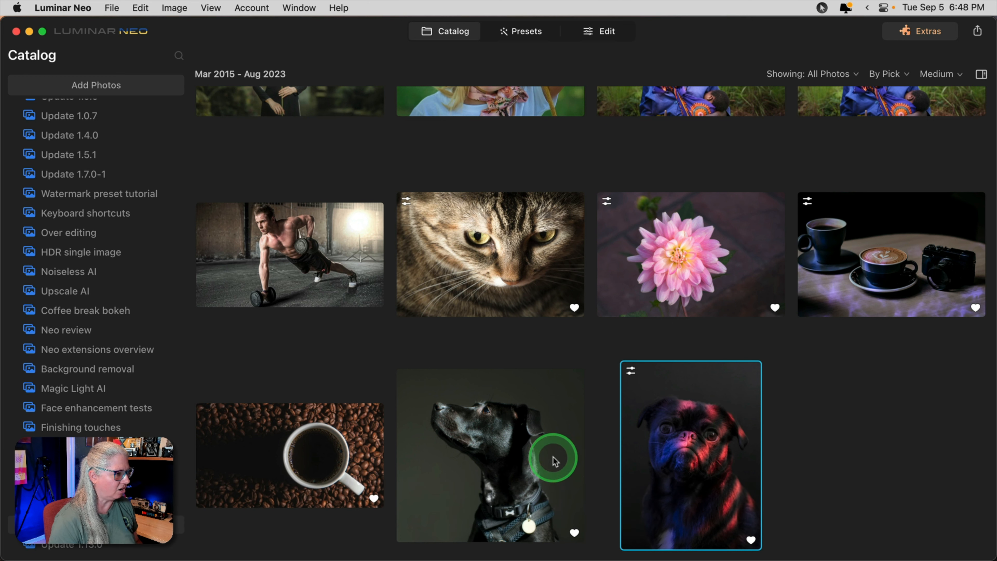
{"action": "left_click", "coordinate": [572, 454]}
{"action": "key", "text": "super+v"}
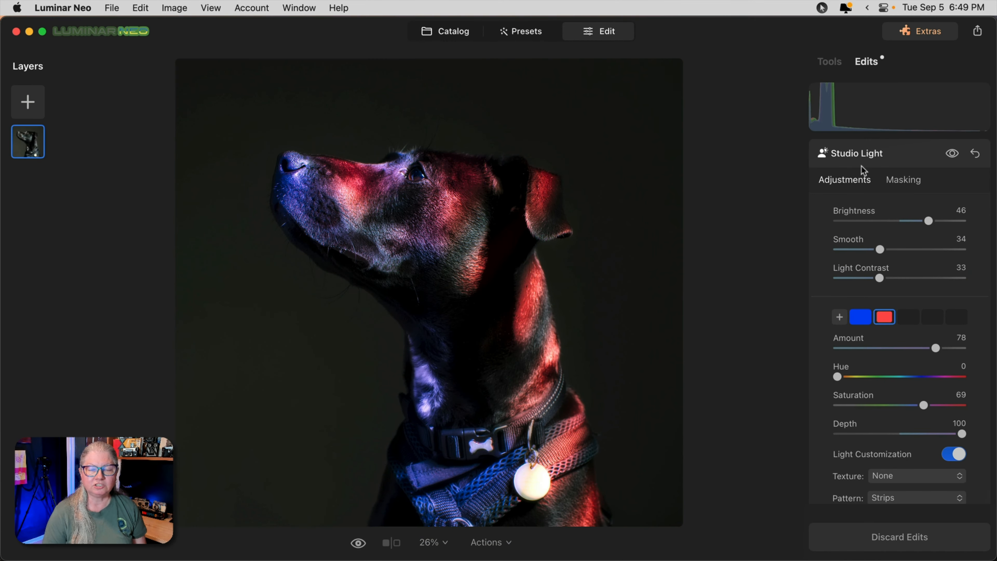
{"action": "key", "text": "backslash"}
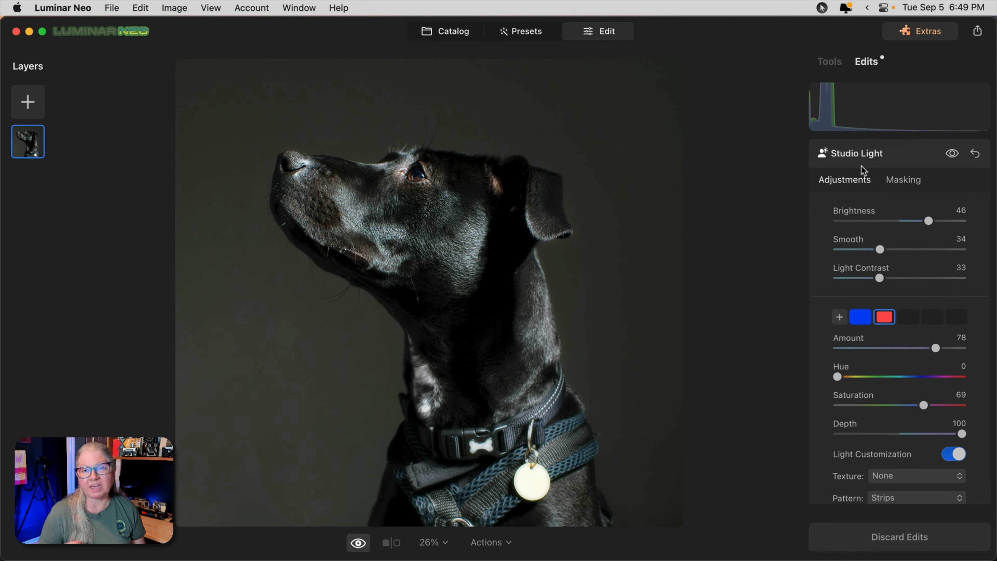
{"action": "key", "text": "backslash"}
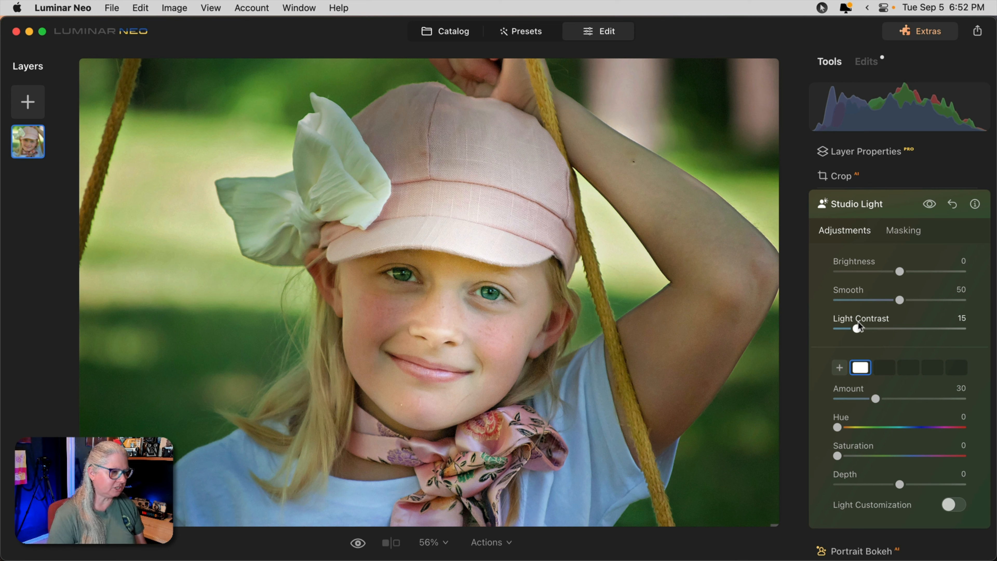
Step: Set the portrait light's Depth to 64 and Amount to 47, and move it from the girl's arm to beside her right cheek
{"action": "left_click", "coordinate": [858, 325]}
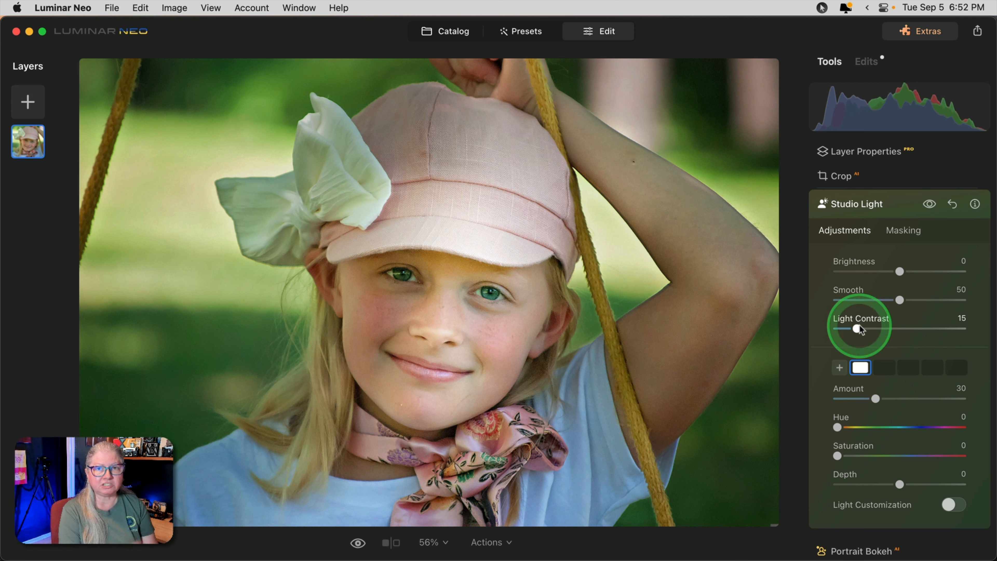
{"action": "mouse_move", "coordinate": [484, 303]}
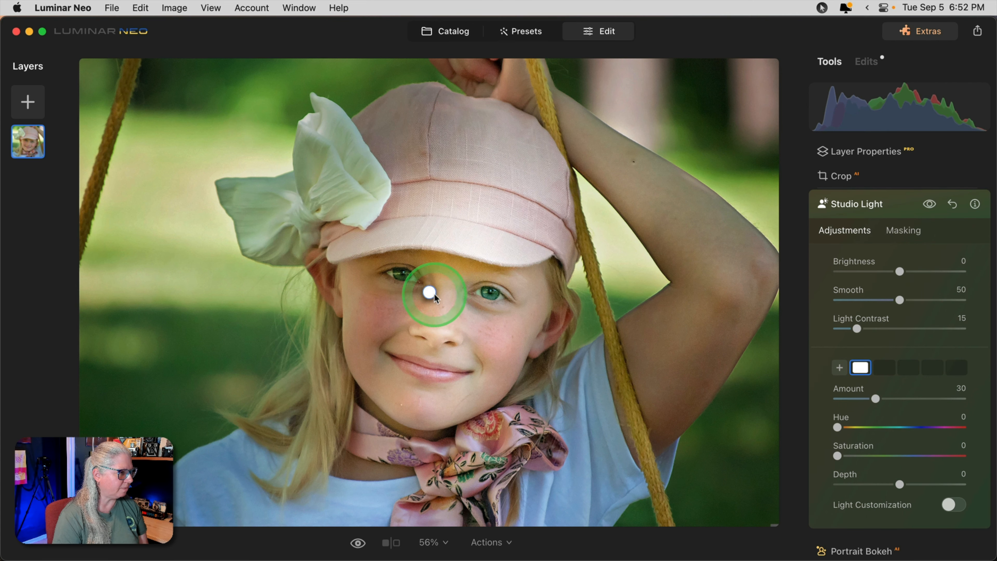
{"action": "left_click_drag", "start_coordinate": [434, 297], "coordinate": [681, 363]}
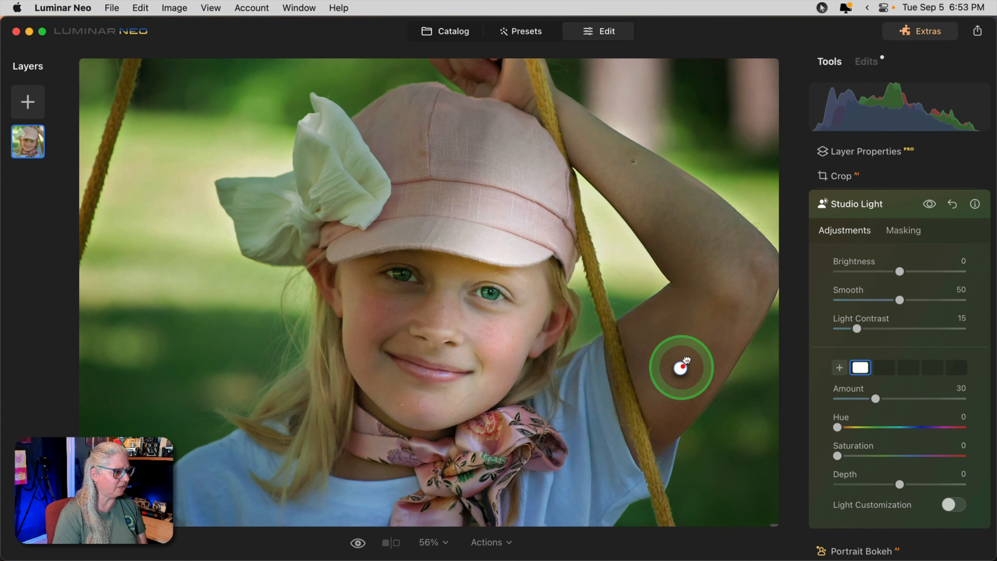
{"action": "left_click_drag", "start_coordinate": [899, 484], "coordinate": [940, 484]}
{"action": "left_click_drag", "start_coordinate": [875, 398], "coordinate": [896, 398]}
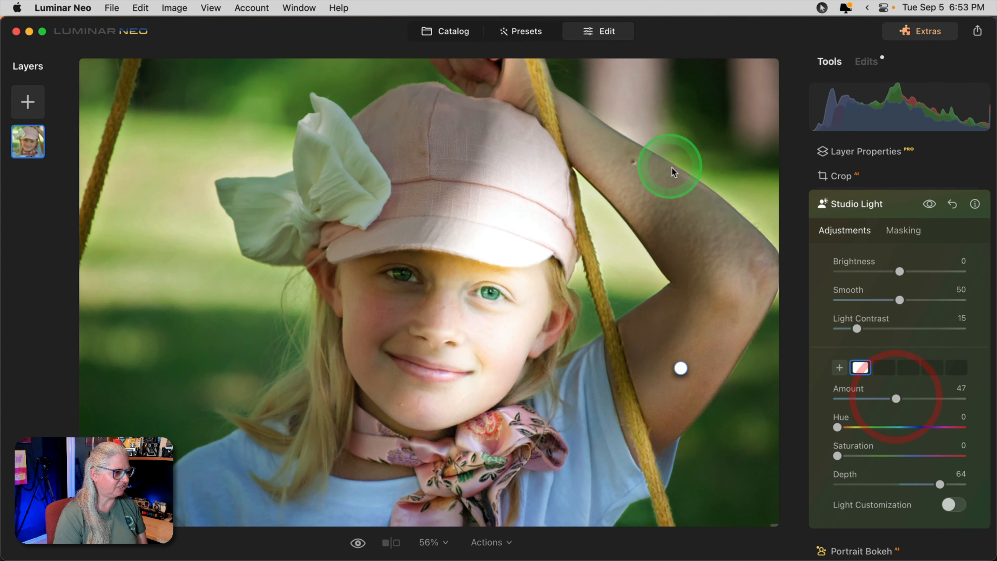
{"action": "mouse_move", "coordinate": [680, 370]}
{"action": "left_mouse_down"}
{"action": "mouse_move", "coordinate": [616, 270]}
{"action": "mouse_move", "coordinate": [596, 198]}
{"action": "mouse_move", "coordinate": [615, 360]}
{"action": "mouse_move", "coordinate": [541, 452]}
{"action": "mouse_move", "coordinate": [220, 416]}
{"action": "mouse_move", "coordinate": [247, 300]}
{"action": "mouse_move", "coordinate": [286, 234]}
{"action": "mouse_move", "coordinate": [263, 260]}
{"action": "mouse_move", "coordinate": [283, 363]}
{"action": "mouse_move", "coordinate": [281, 248]}
{"action": "mouse_move", "coordinate": [313, 370]}
{"action": "mouse_move", "coordinate": [329, 346]}
{"action": "left_mouse_up"}
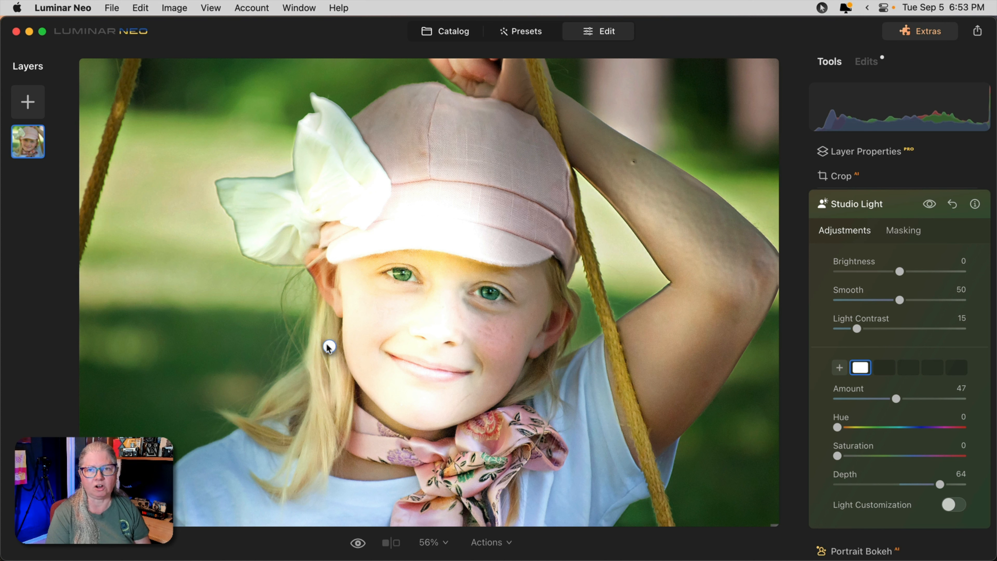
Step: Paint a brush mask over the girl's face with Size 93, Softness 100 and Strength 100 to restrict the light there
{"action": "left_click", "coordinate": [900, 234]}
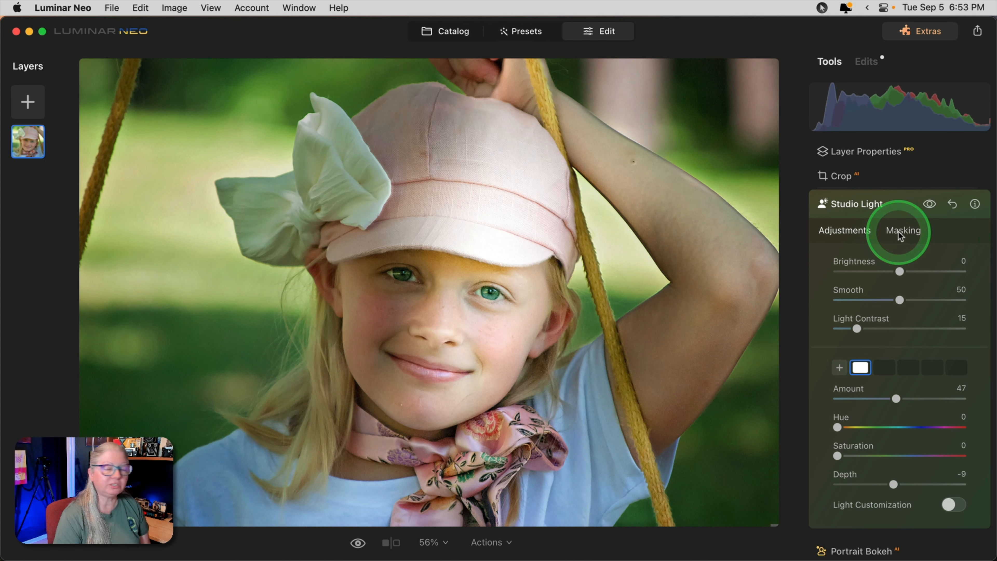
{"action": "left_click", "coordinate": [900, 232]}
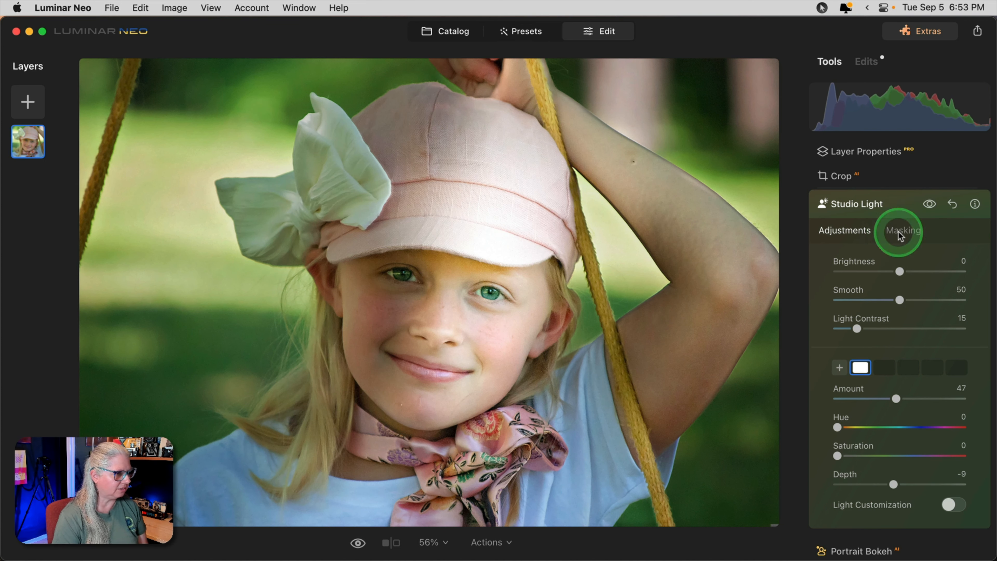
{"action": "left_click", "coordinate": [845, 266]}
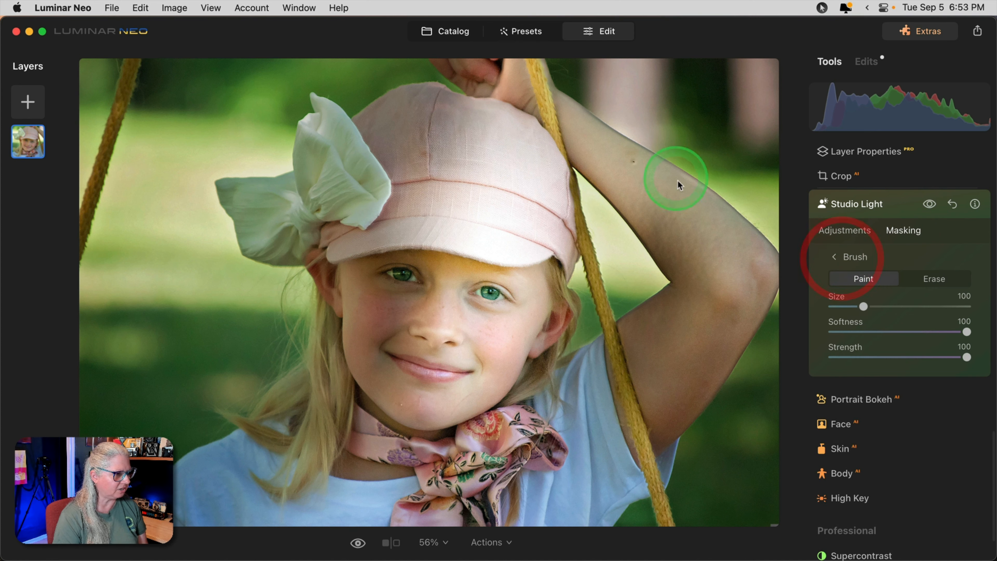
{"action": "left_click", "coordinate": [933, 280]}
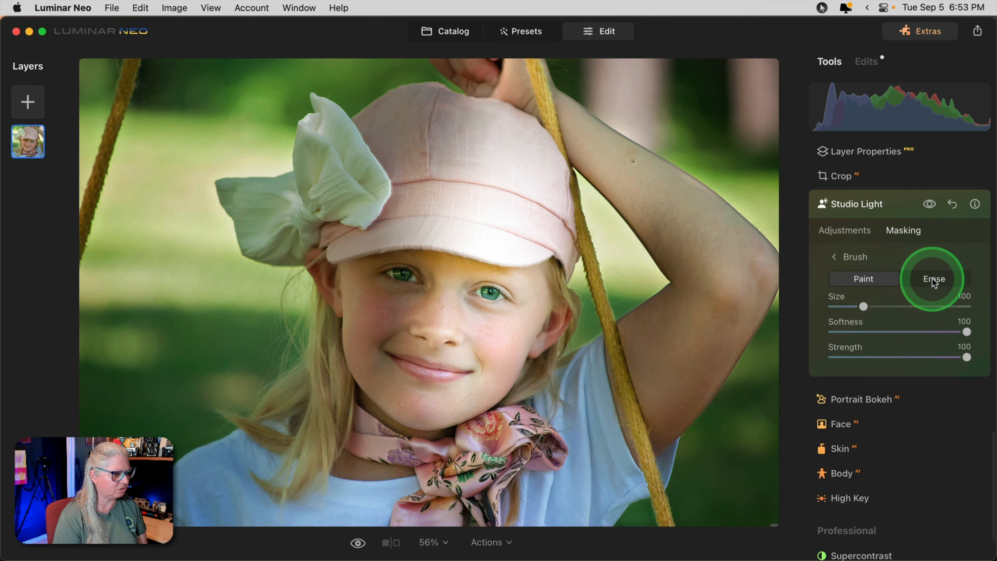
{"action": "left_click", "coordinate": [857, 280]}
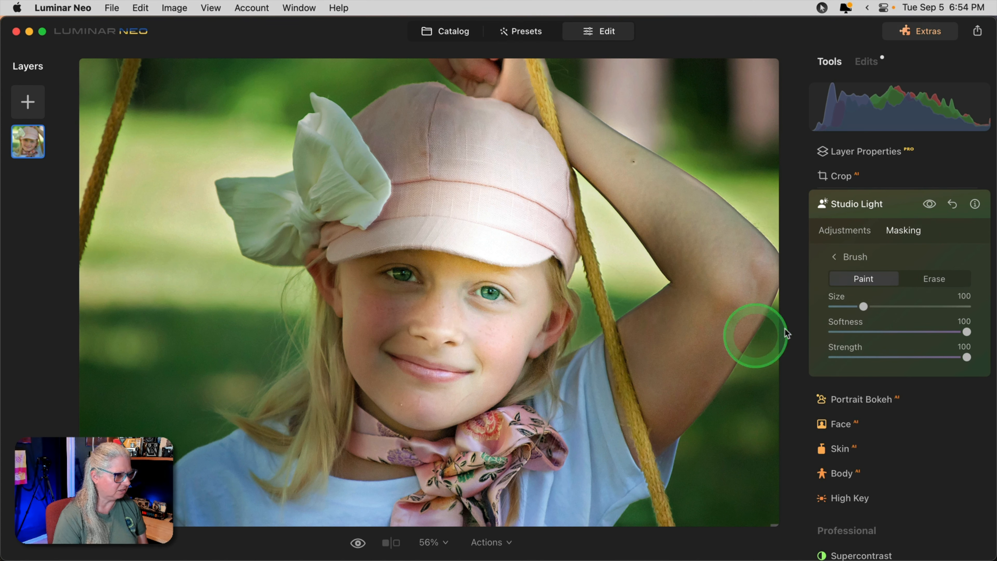
{"action": "left_click_drag", "start_coordinate": [864, 307], "coordinate": [861, 306]}
{"action": "mouse_move", "coordinate": [491, 295]}
{"action": "left_mouse_down"}
{"action": "mouse_move", "coordinate": [536, 285]}
{"action": "mouse_move", "coordinate": [369, 297]}
{"action": "mouse_move", "coordinate": [557, 293]}
{"action": "left_mouse_up"}
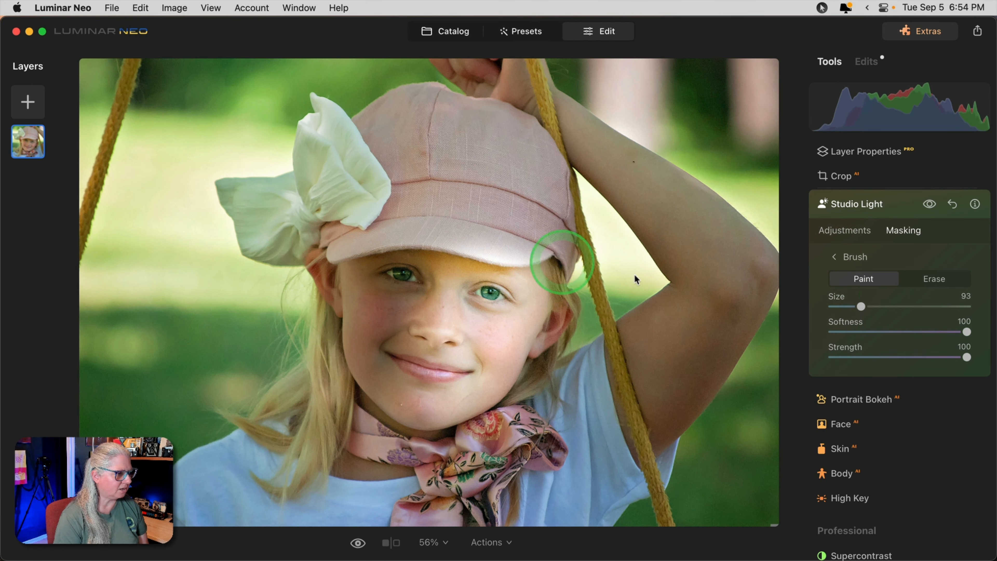
Step: Set the mask eraser to Softness 32 and Size 59, and switch the brush back to Paint
{"action": "left_click", "coordinate": [924, 279]}
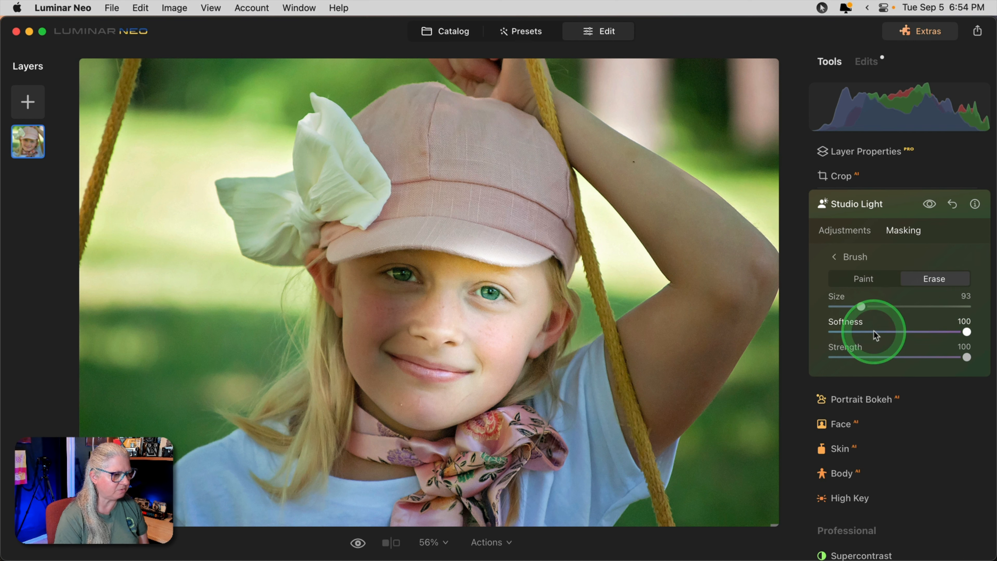
{"action": "left_click", "coordinate": [874, 332]}
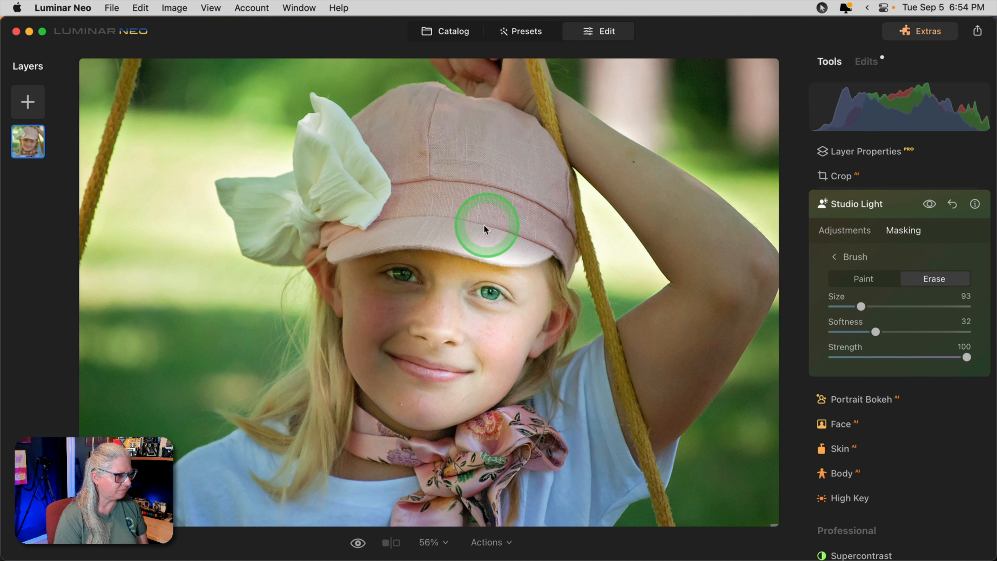
{"action": "left_click_drag", "start_coordinate": [860, 307], "coordinate": [849, 307]}
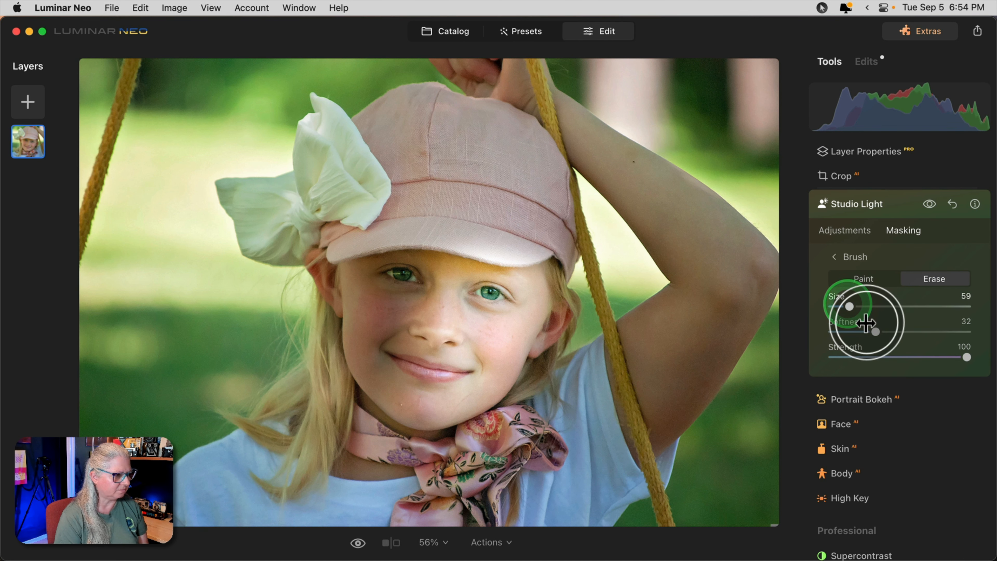
{"action": "left_click", "coordinate": [875, 282]}
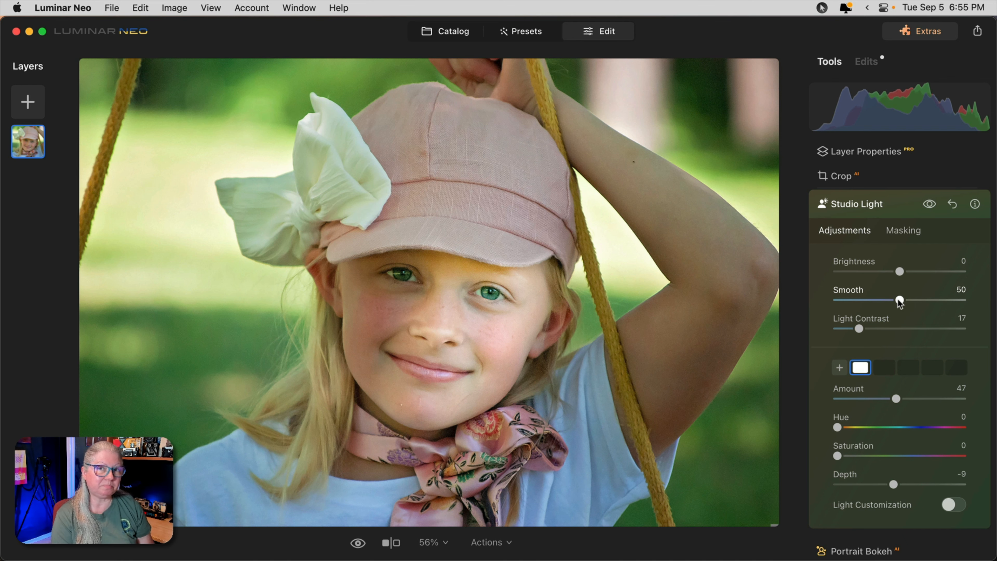
Step: Try Smooth at 0, raise it to 66, and set the light's Depth to 69
{"action": "left_click_drag", "start_coordinate": [899, 301], "coordinate": [828, 303]}
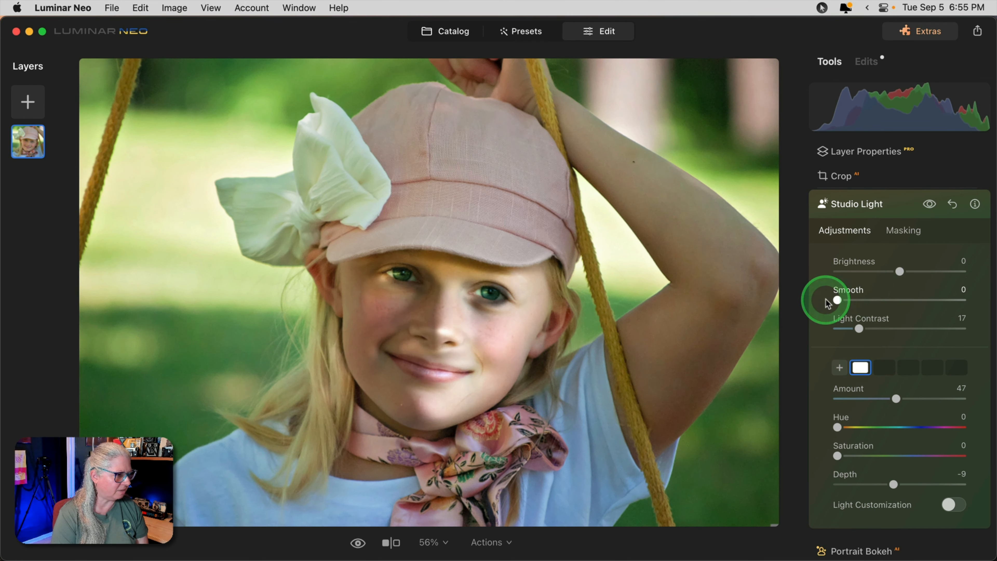
{"action": "left_click", "coordinate": [836, 300]}
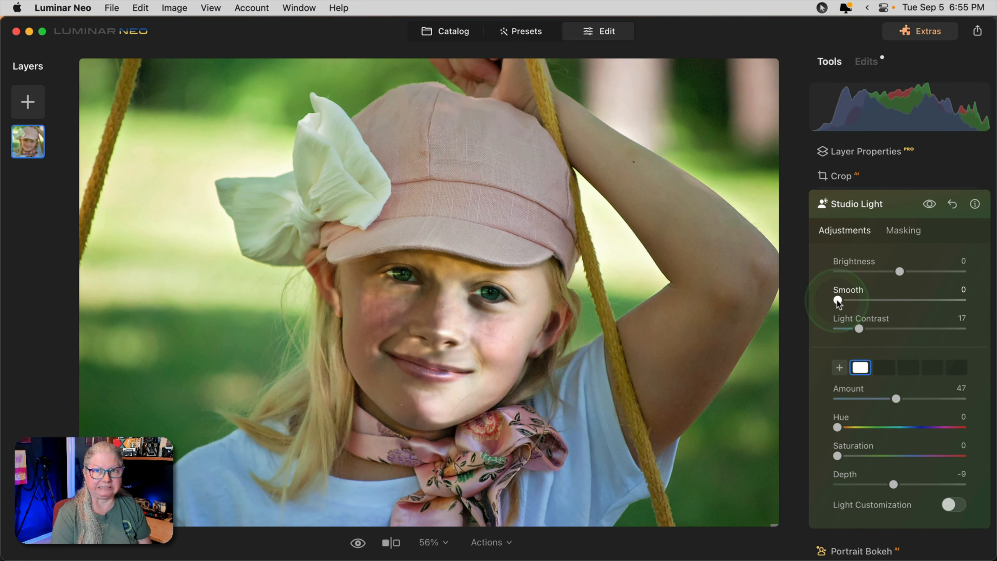
{"action": "left_click_drag", "start_coordinate": [837, 299], "coordinate": [915, 289]}
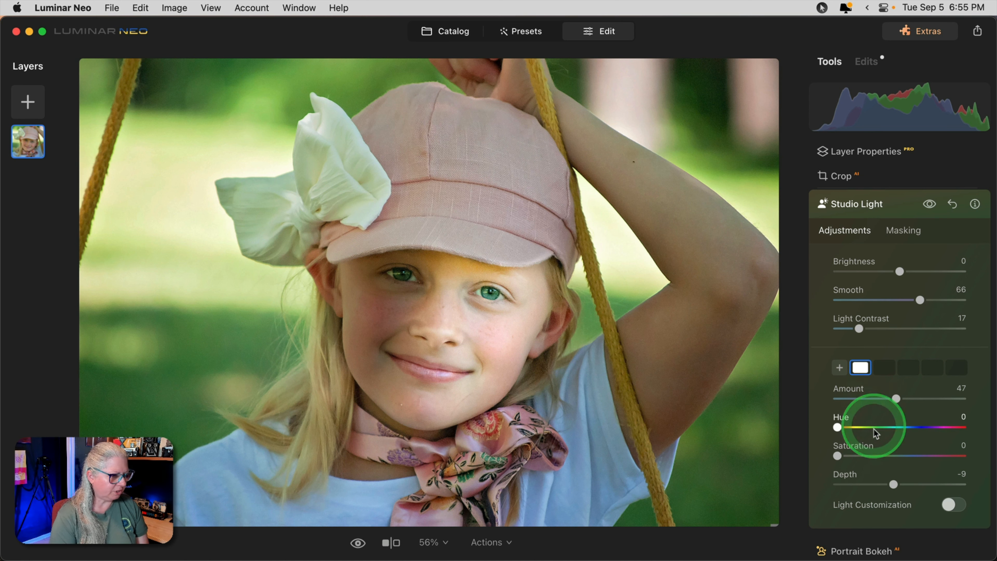
{"action": "left_click_drag", "start_coordinate": [893, 484], "coordinate": [942, 474]}
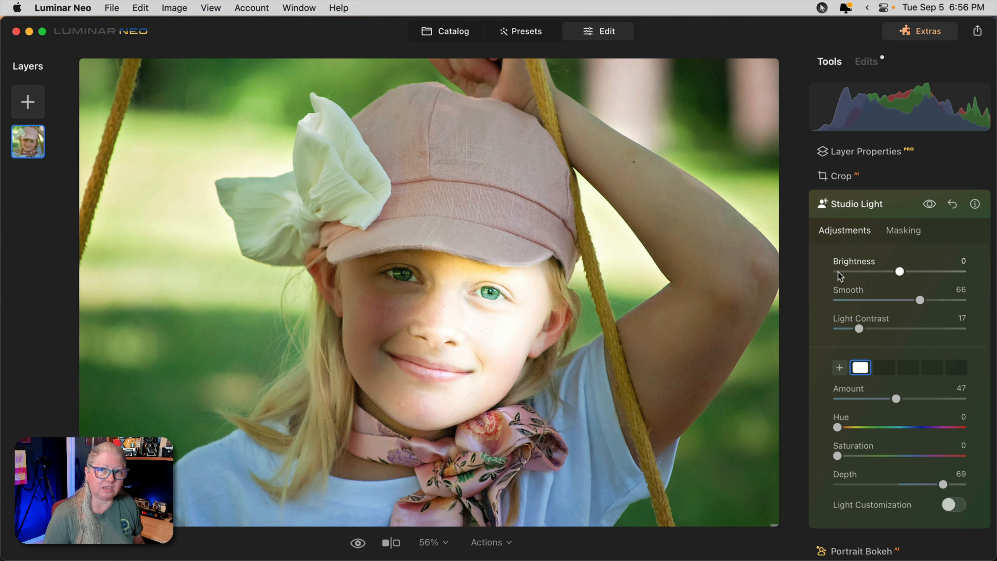
Step: Show the clipping warnings, set Brightness to -52 and reduce the light's Depth to tame the highlights on the face
{"action": "key", "text": "j"}
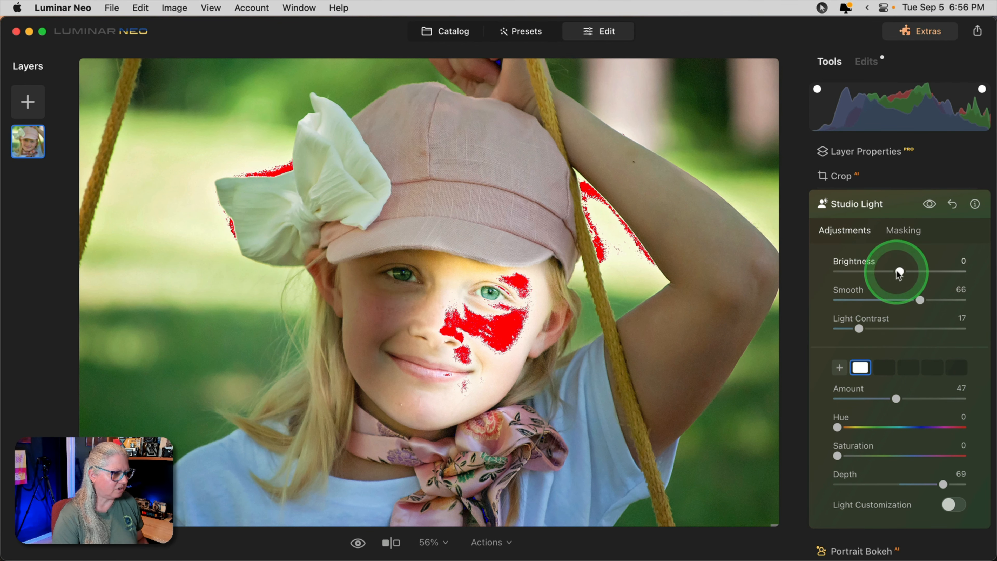
{"action": "left_click_drag", "start_coordinate": [899, 271], "coordinate": [867, 271]}
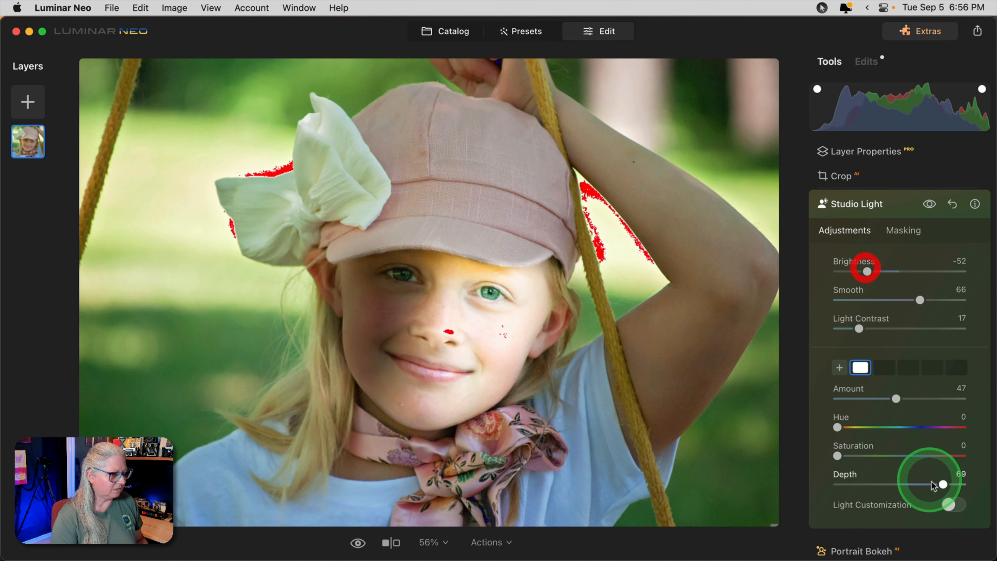
{"action": "left_click_drag", "start_coordinate": [943, 485], "coordinate": [917, 481]}
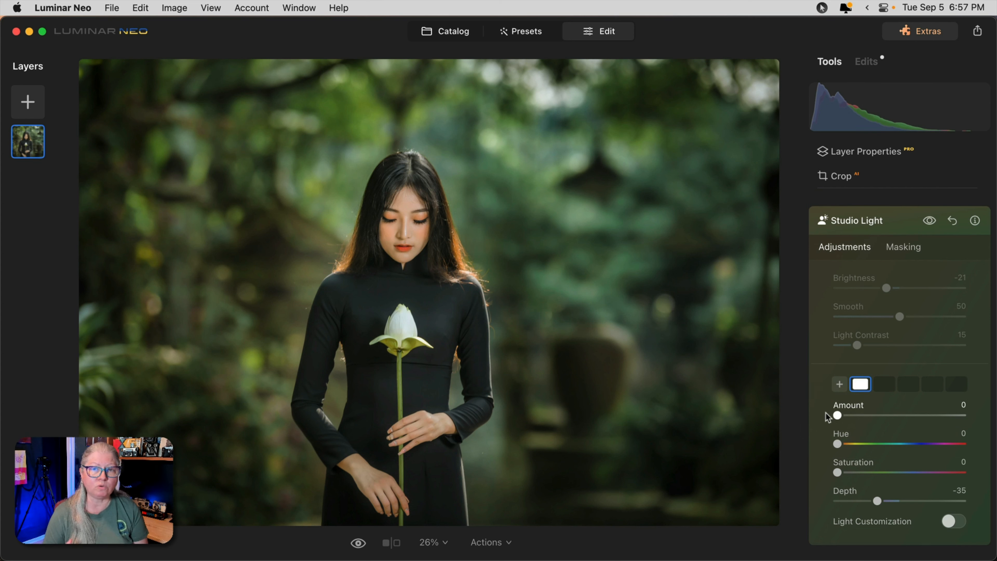
Step: Set the light's Amount to 64 and place it in the background above the shoulder of the woman holding the flower
{"action": "left_click_drag", "start_coordinate": [837, 415], "coordinate": [918, 415]}
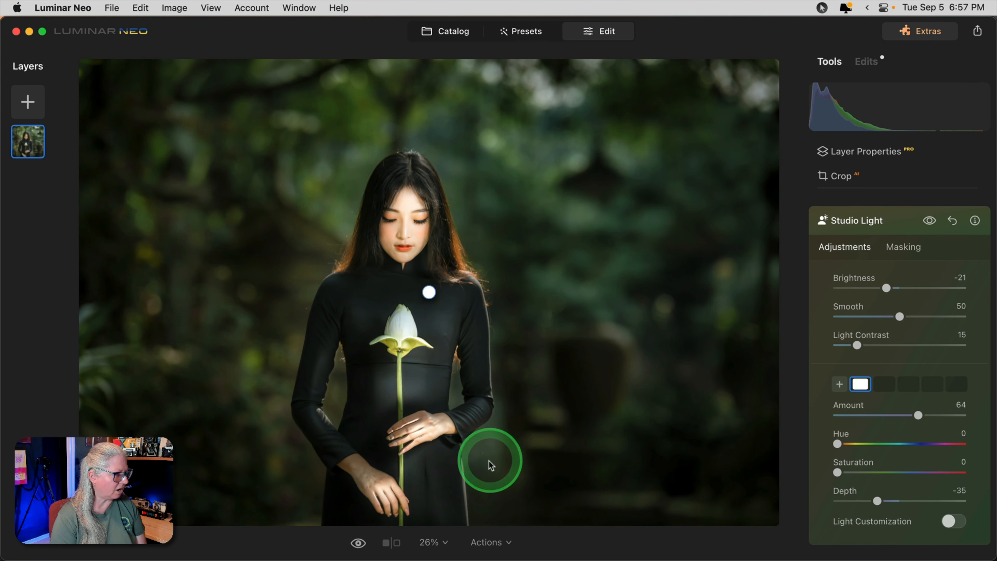
{"action": "left_click_drag", "start_coordinate": [429, 292], "coordinate": [513, 174]}
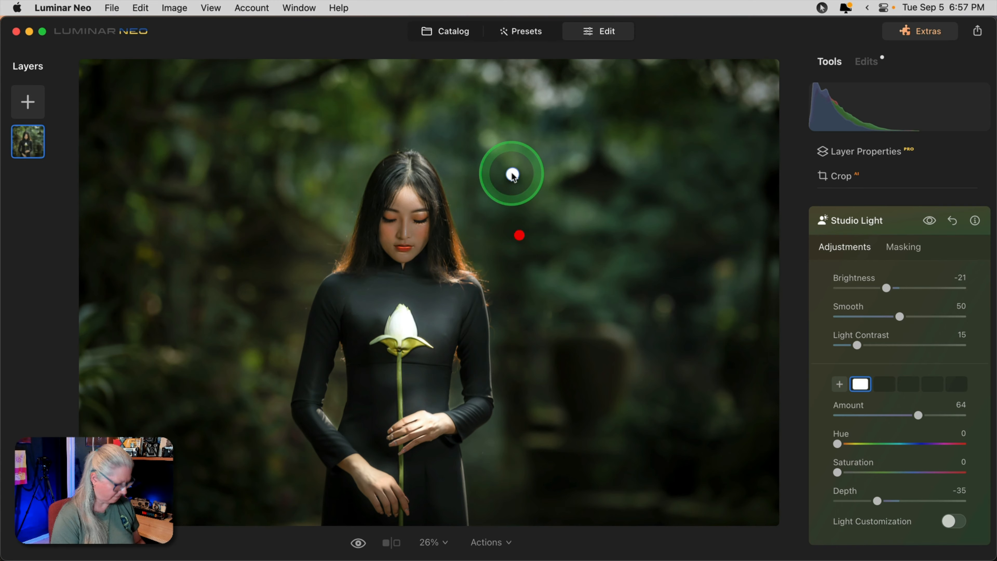
{"action": "key", "text": "super+equal"}
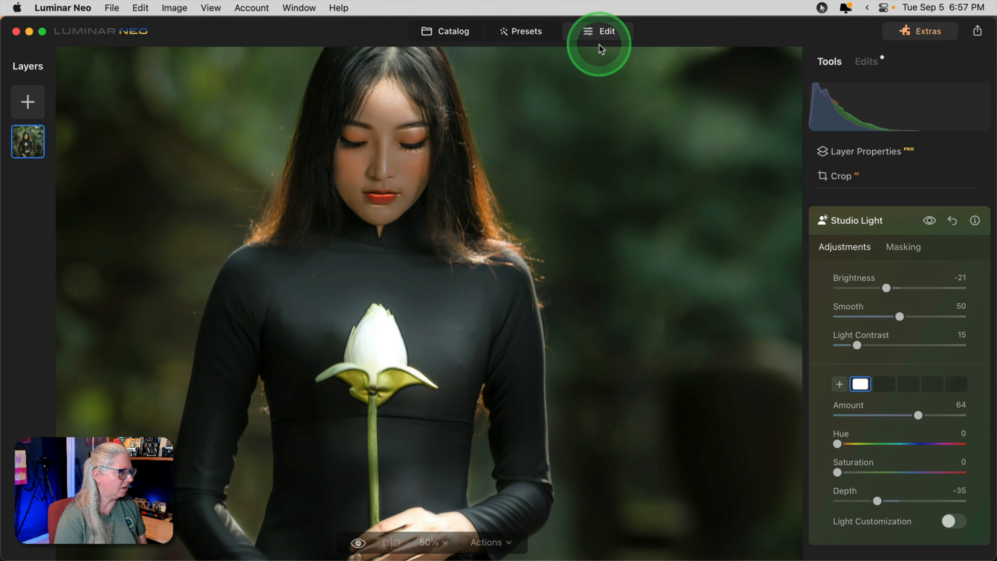
Step: Place the light in front of the woman just above the flower, and compare the photo with and without Studio Light
{"action": "left_click_drag", "start_coordinate": [588, 57], "coordinate": [402, 277]}
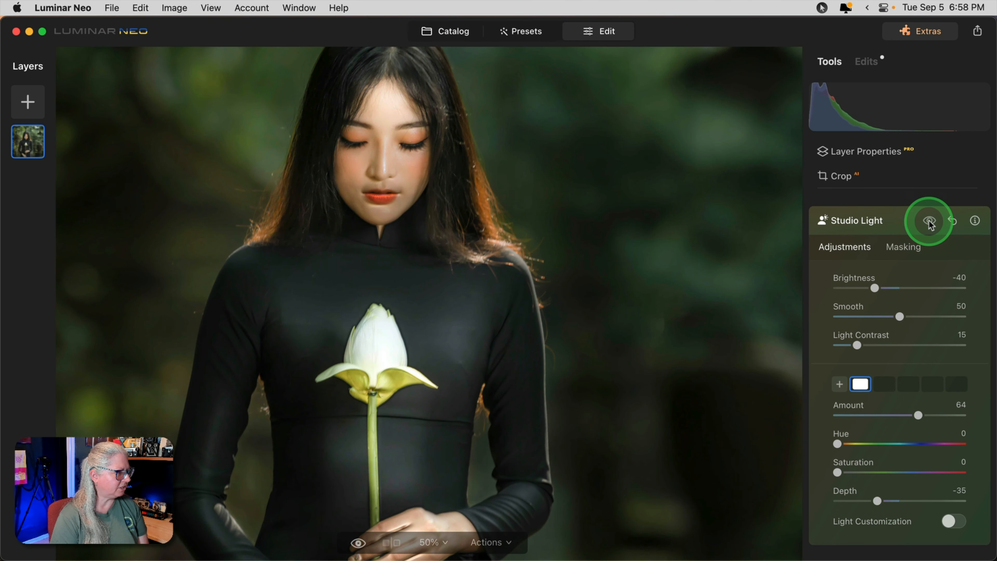
{"action": "left_click", "coordinate": [929, 221]}
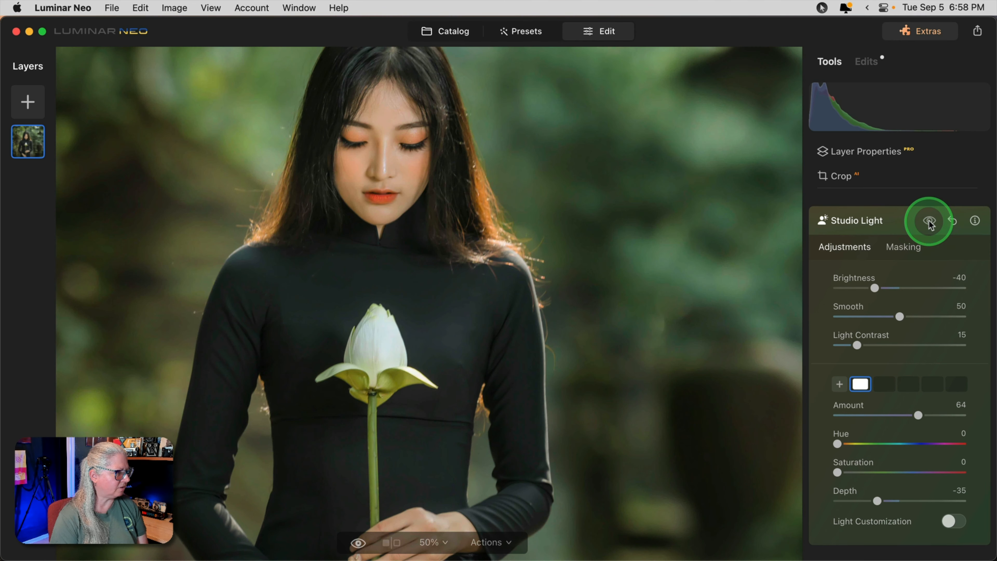
{"action": "left_click", "coordinate": [930, 221]}
{"action": "left_click", "coordinate": [930, 221]}
{"action": "left_click", "coordinate": [930, 221]}
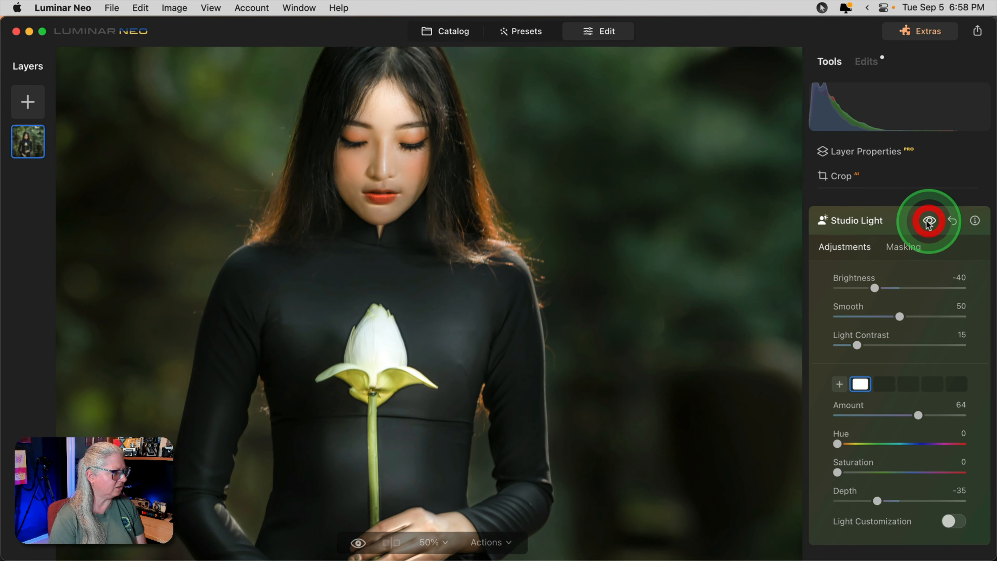
Step: Reposition the light beside the flower, and set Light Contrast to 21 and Brightness to -20
{"action": "left_click_drag", "start_coordinate": [506, 239], "coordinate": [353, 301]}
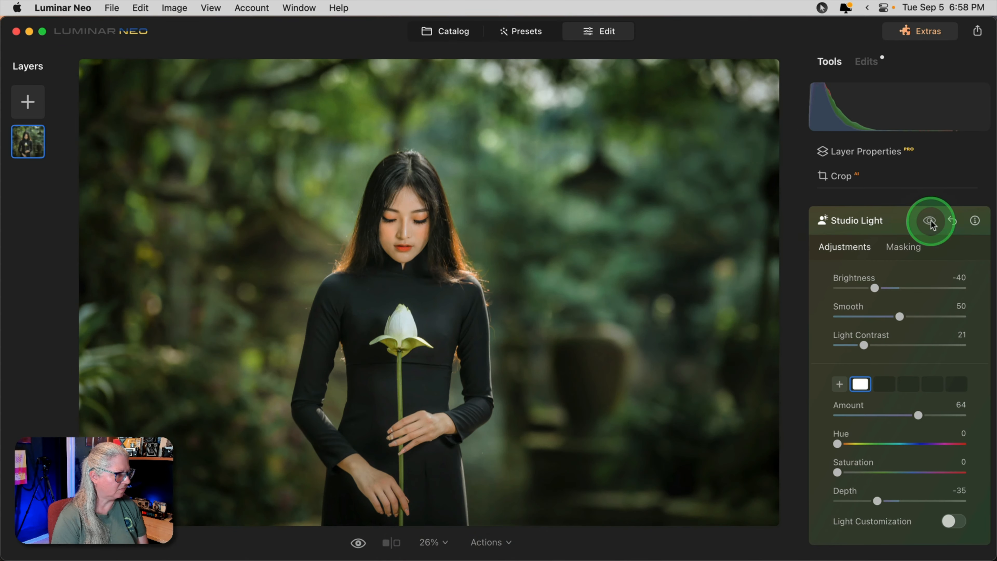
{"action": "left_click", "coordinate": [929, 221]}
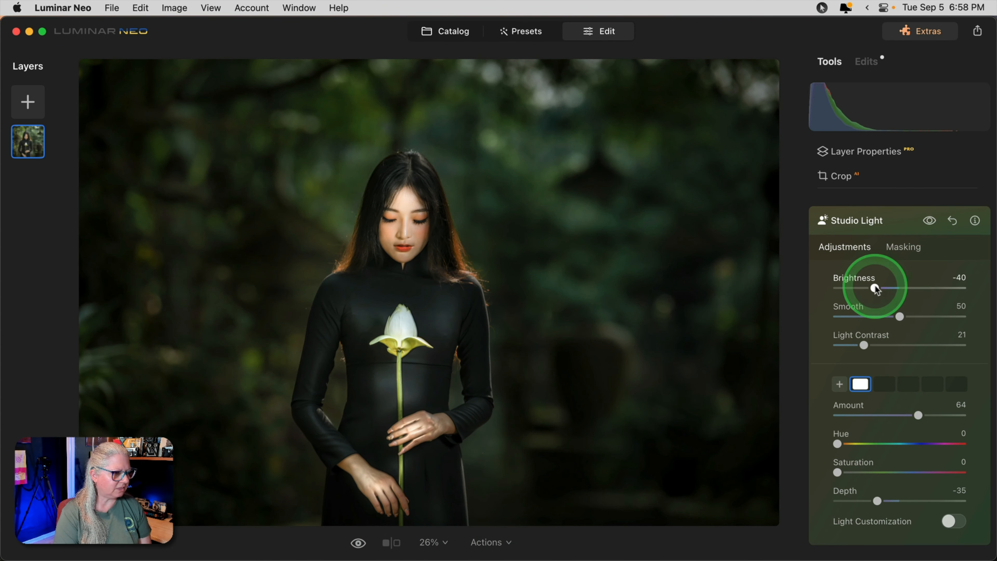
{"action": "left_click_drag", "start_coordinate": [874, 285], "coordinate": [888, 282]}
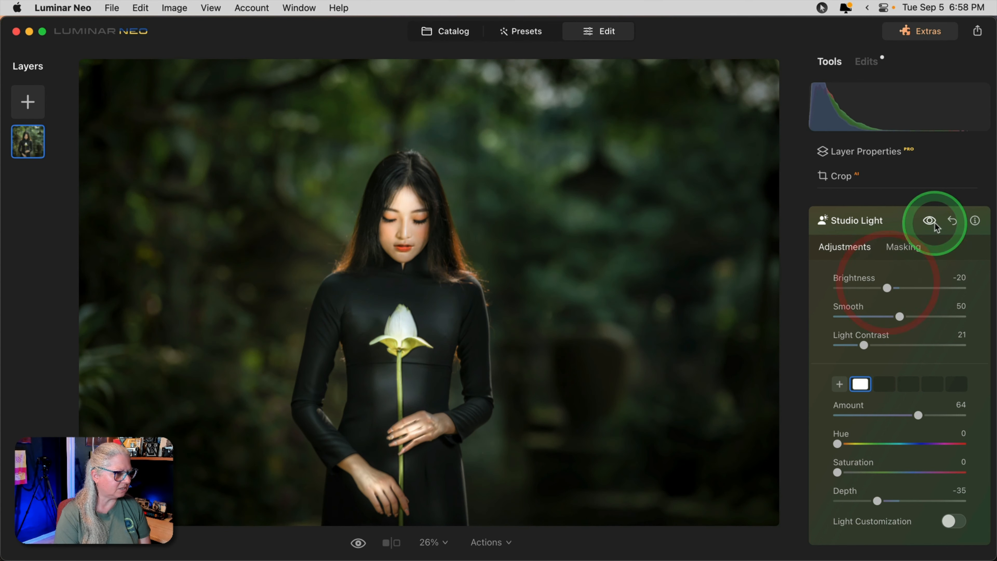
Step: Erase the Studio Light effect over the white flower with the mask brush at Strength 50, and preview the effect
{"action": "left_click", "coordinate": [903, 247]}
{"action": "left_click", "coordinate": [846, 275]}
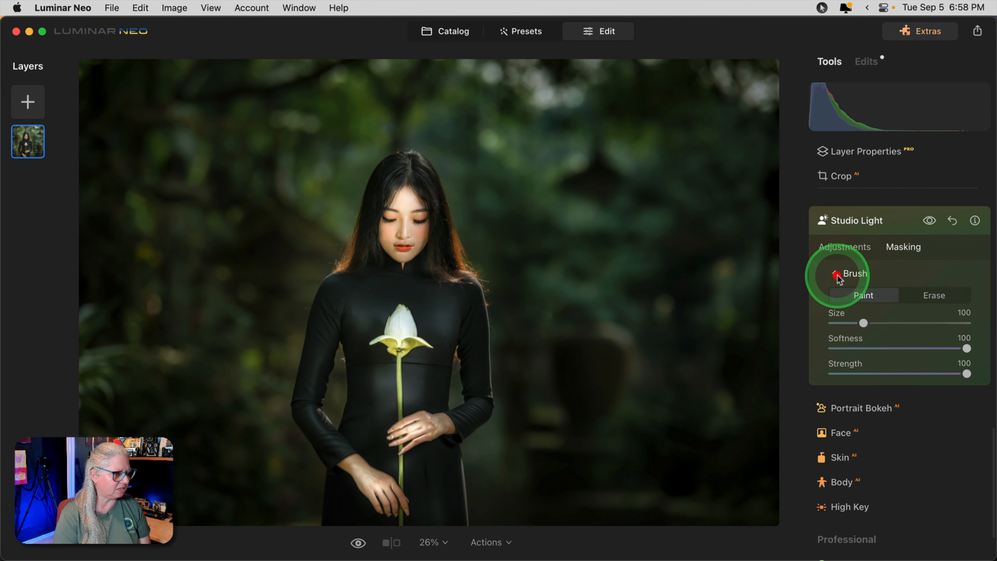
{"action": "left_click", "coordinate": [924, 298]}
{"action": "left_click", "coordinate": [900, 373]}
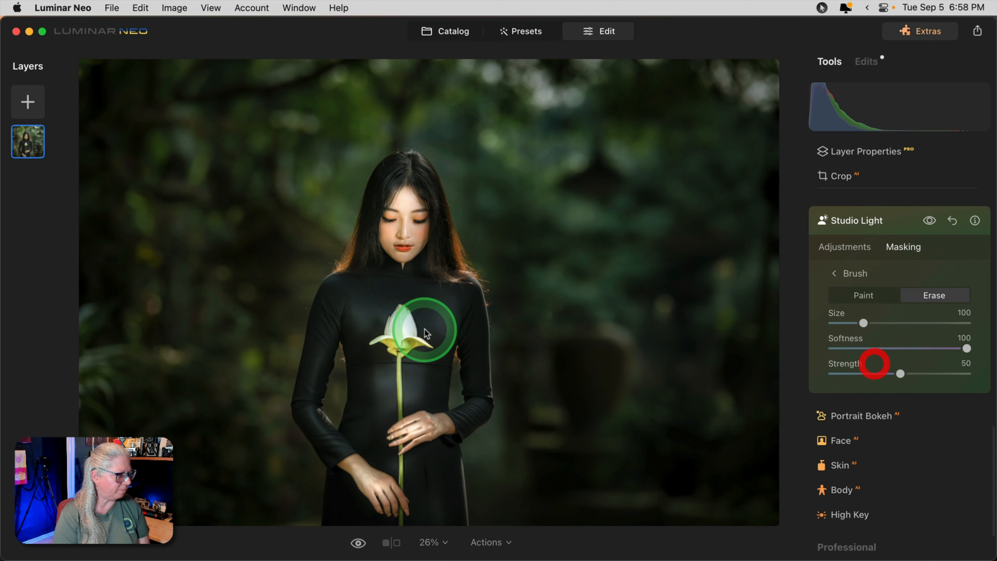
{"action": "mouse_move", "coordinate": [392, 320]}
{"action": "left_mouse_down"}
{"action": "mouse_move", "coordinate": [429, 323]}
{"action": "mouse_move", "coordinate": [439, 310]}
{"action": "mouse_move", "coordinate": [413, 369]}
{"action": "left_mouse_up"}
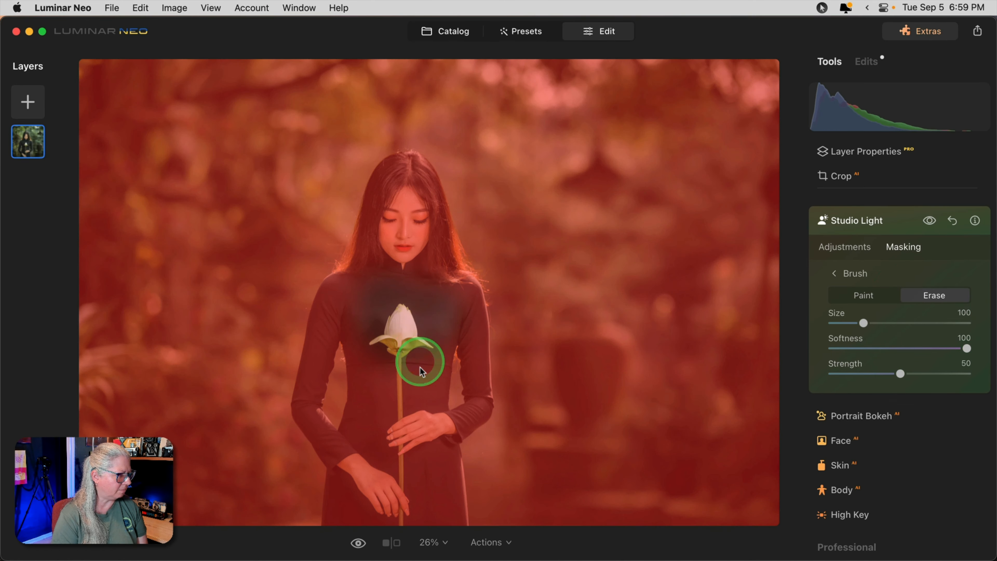
{"action": "left_click", "coordinate": [930, 222]}
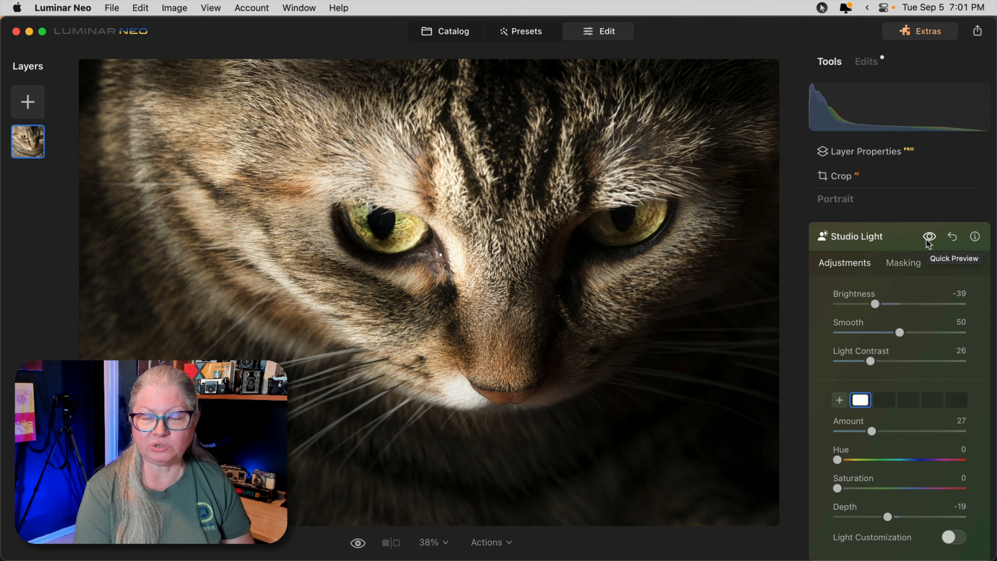
Step: Compare the cat close-up with and without the Studio Light effect
{"action": "left_click", "coordinate": [929, 237]}
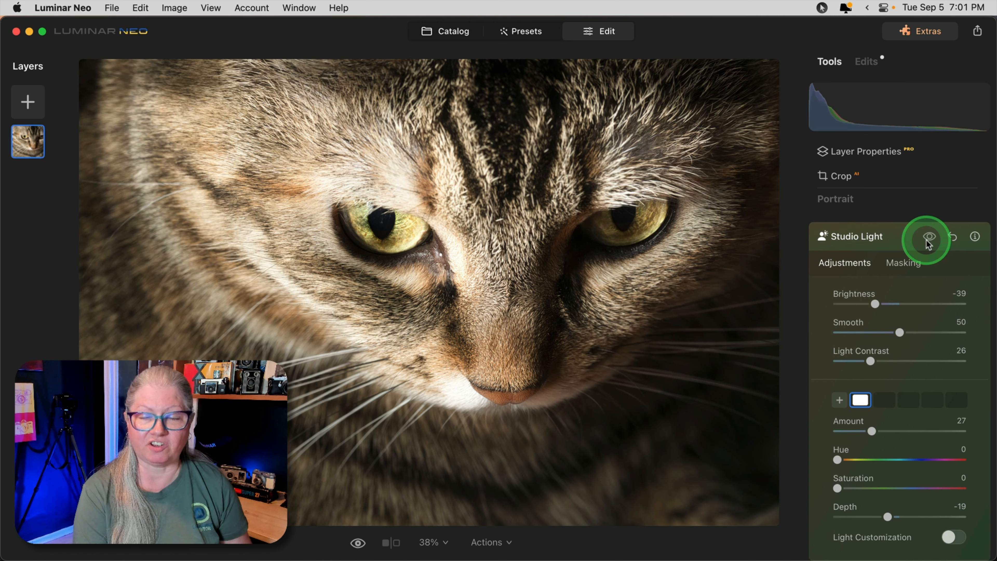
{"action": "left_click", "coordinate": [929, 238]}
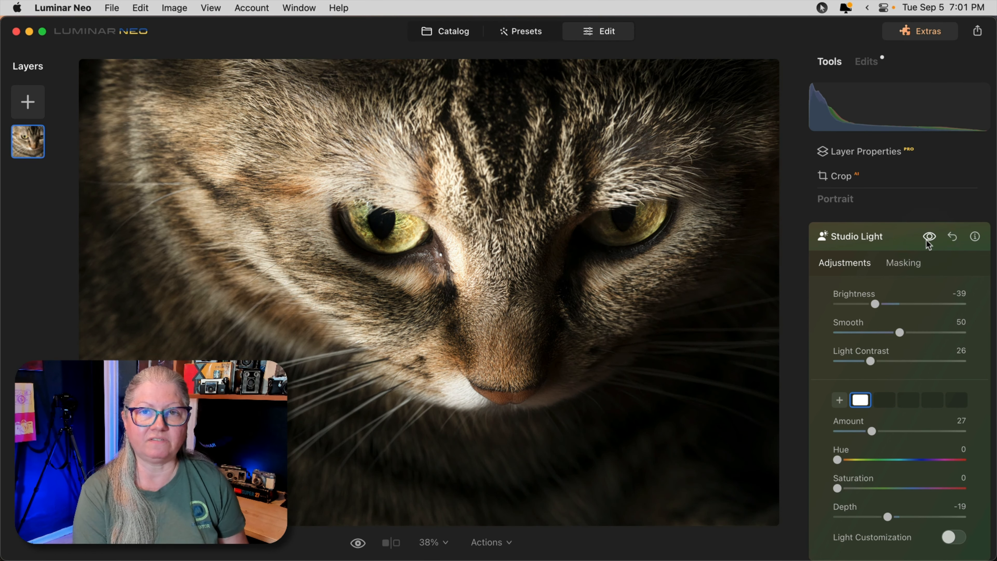